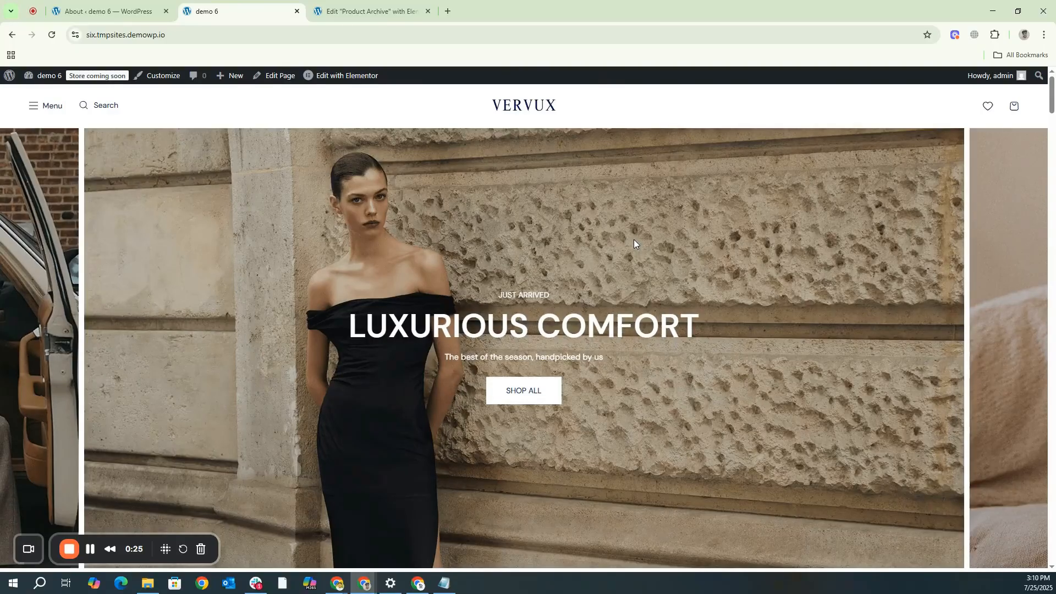
Open the full product listing from the site search and check the shop page's web address
click(103, 106)
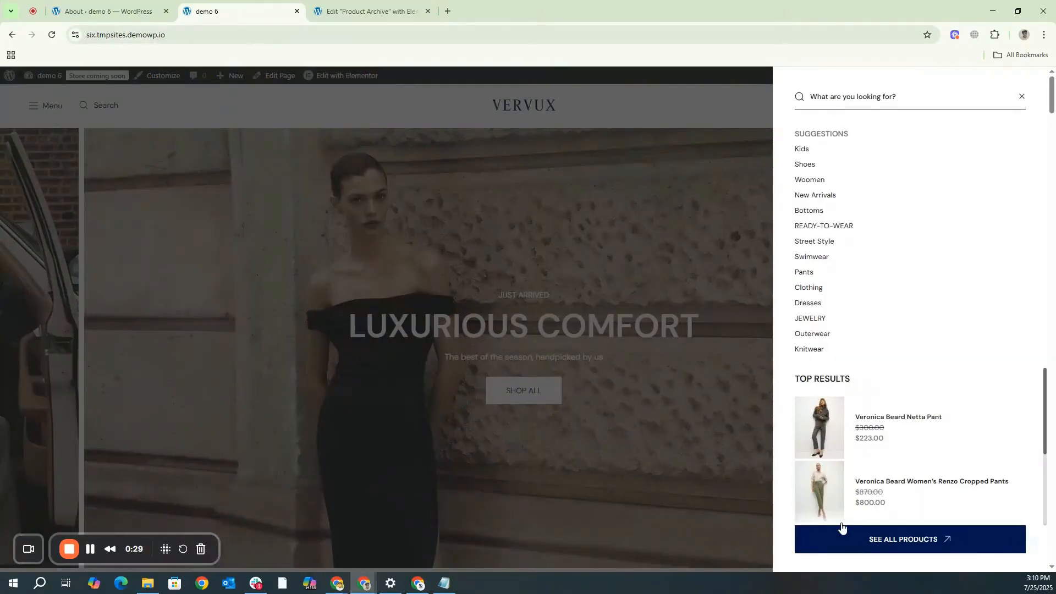
click(876, 545)
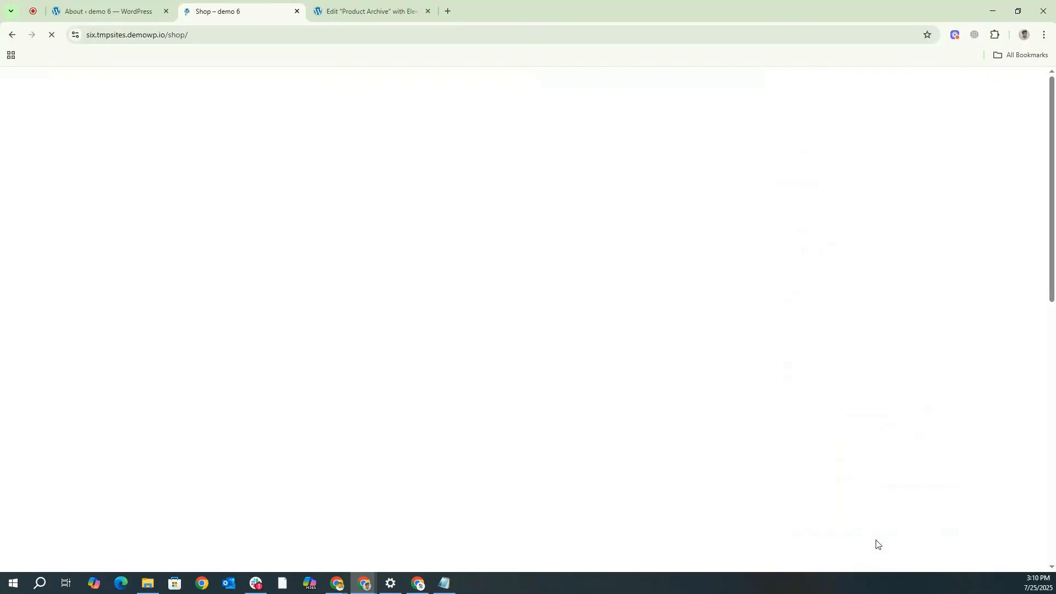
click(178, 35)
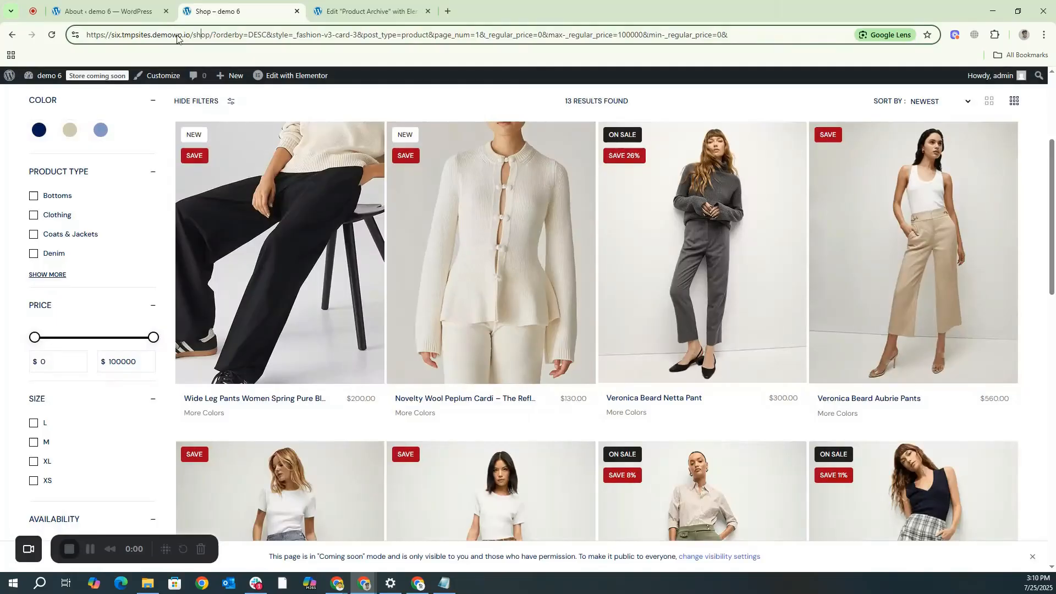
double_click(201, 36)
Open the Handbags category from the search suggestions and highlight "product-category" in its web address
scroll(72, 151, up, 4)
click(94, 106)
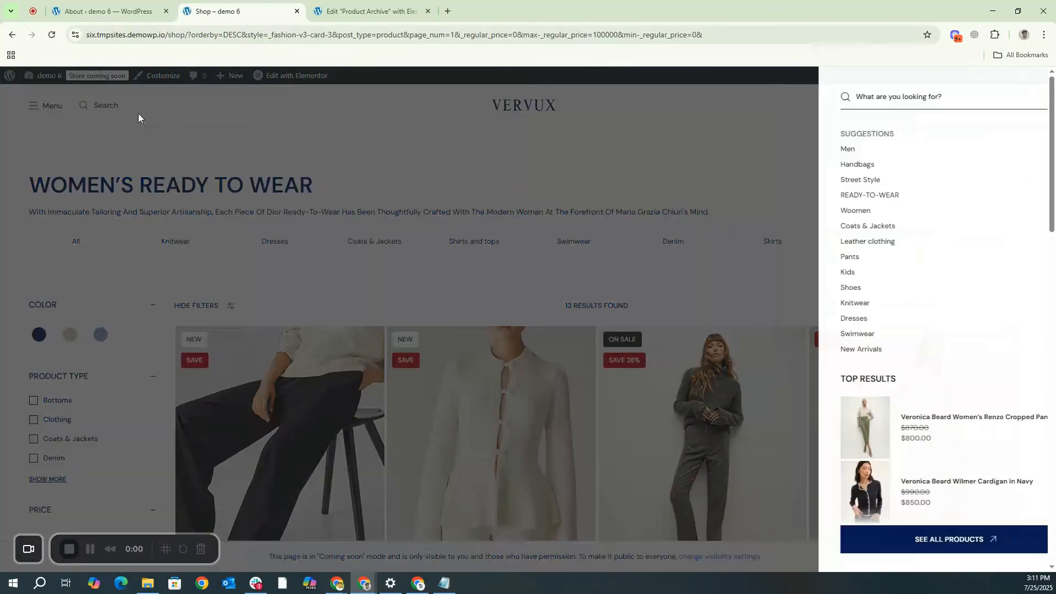
click(806, 165)
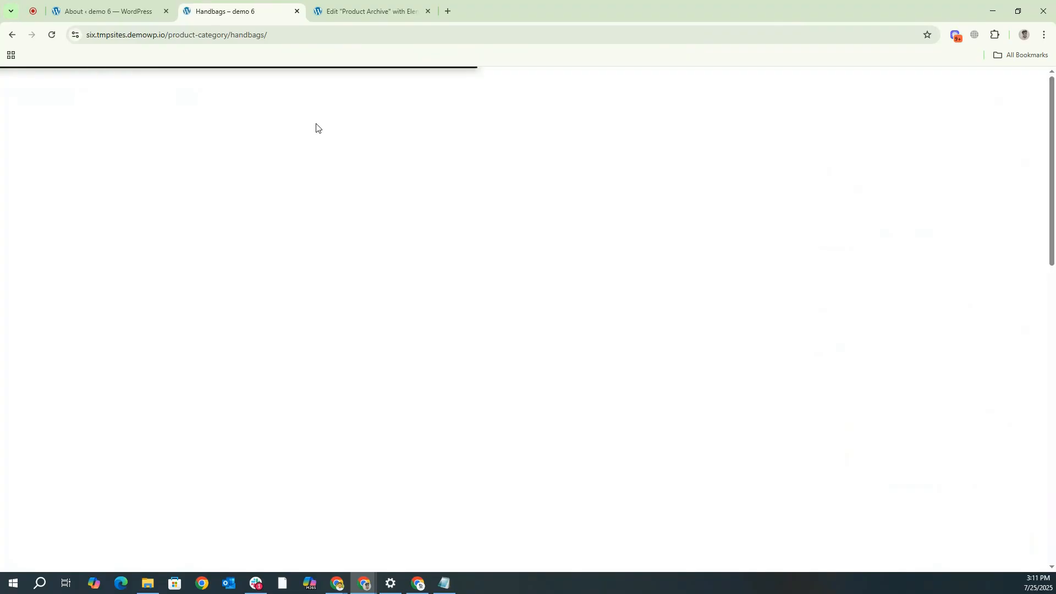
scroll(318, 128, down, 1)
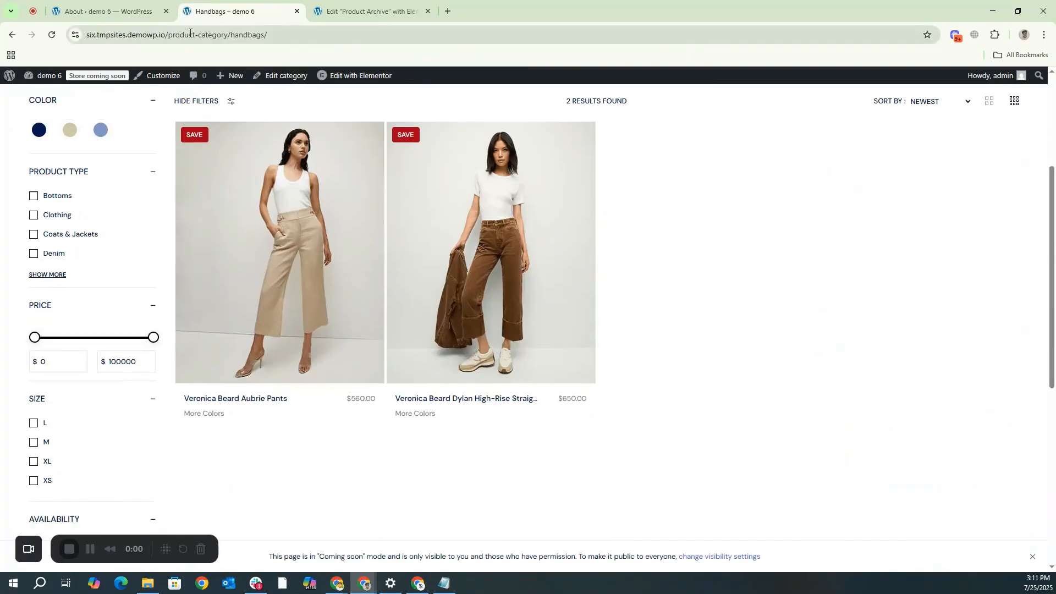
drag(167, 34, 229, 37)
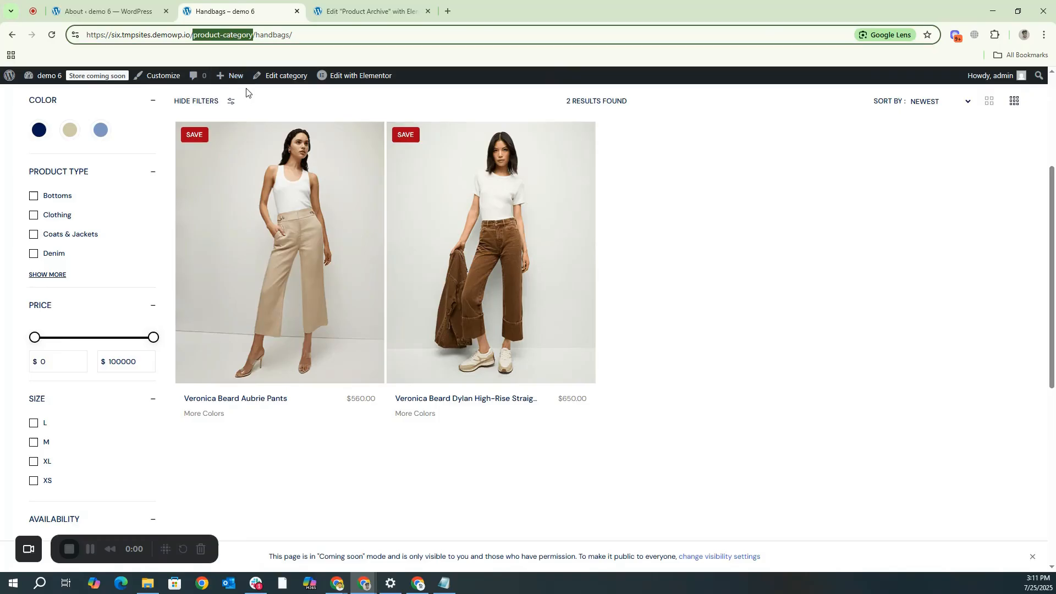
Return to the shop page by opening all products from the site search
scroll(209, 170, up, 4)
click(97, 112)
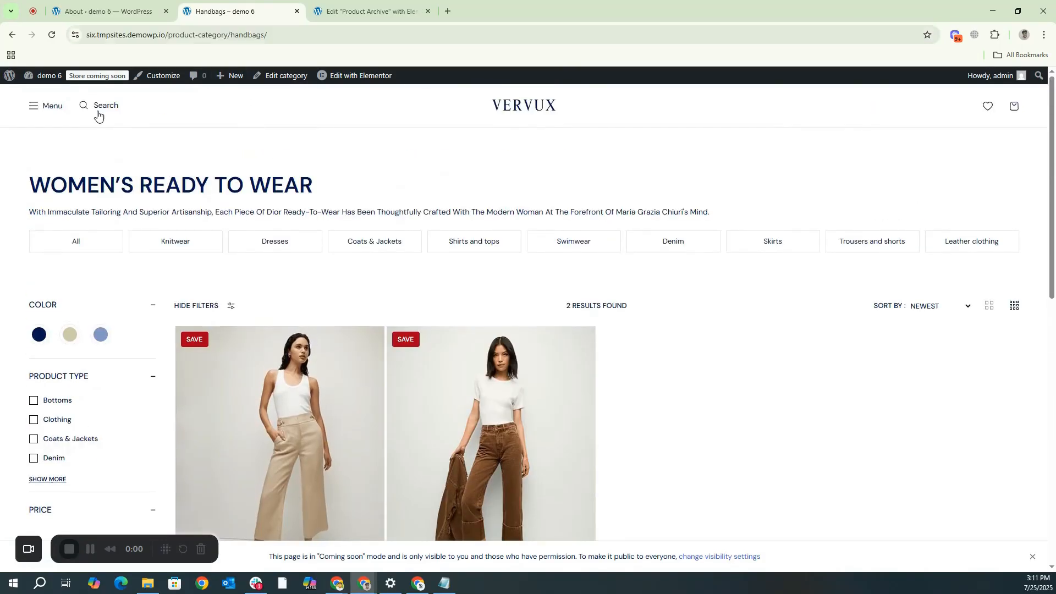
click(907, 543)
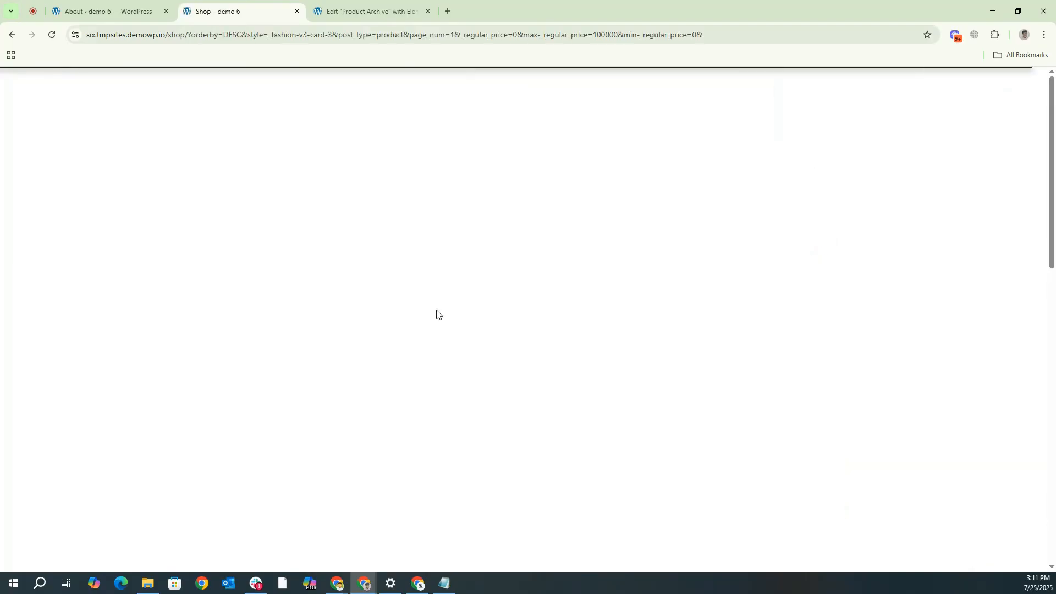
scroll(58, 180, down, 3)
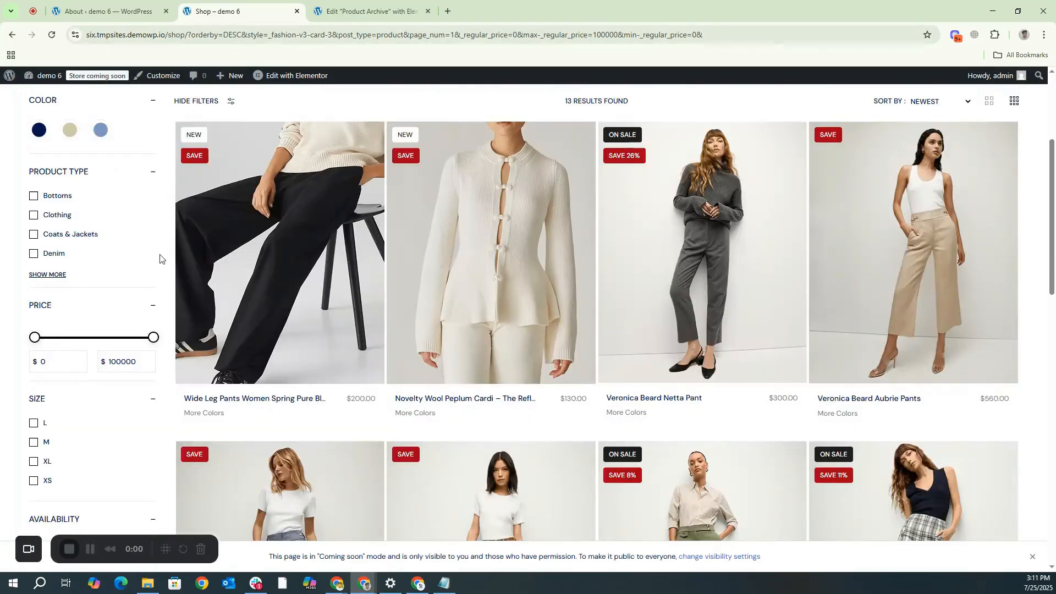
Examine the shop page's title, description, category links, filters and product grid
scroll(160, 258, up, 4)
drag(50, 186, 248, 190)
drag(170, 213, 412, 215)
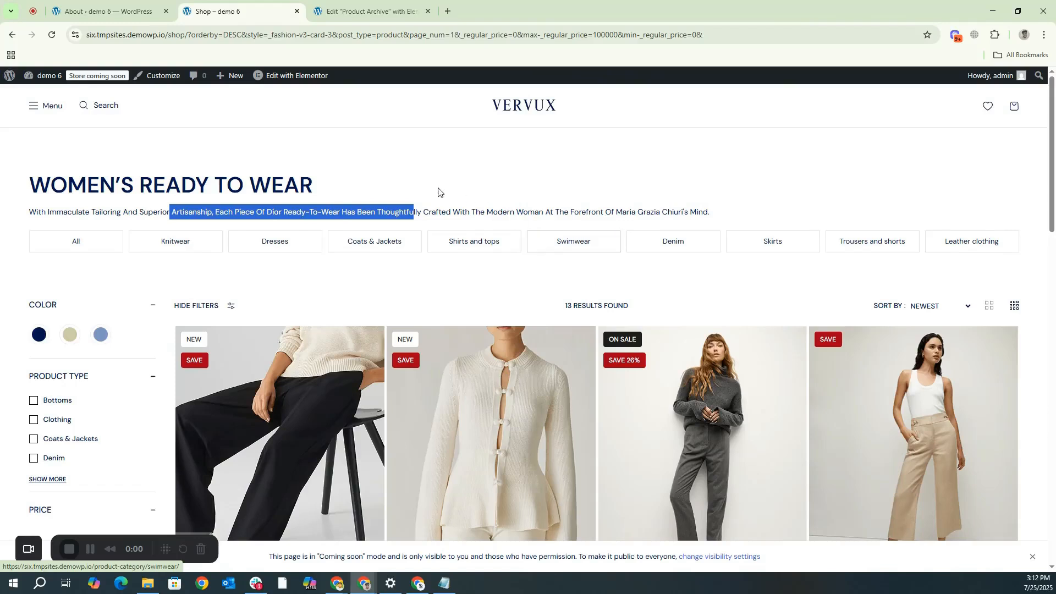
scroll(410, 172, down, 3)
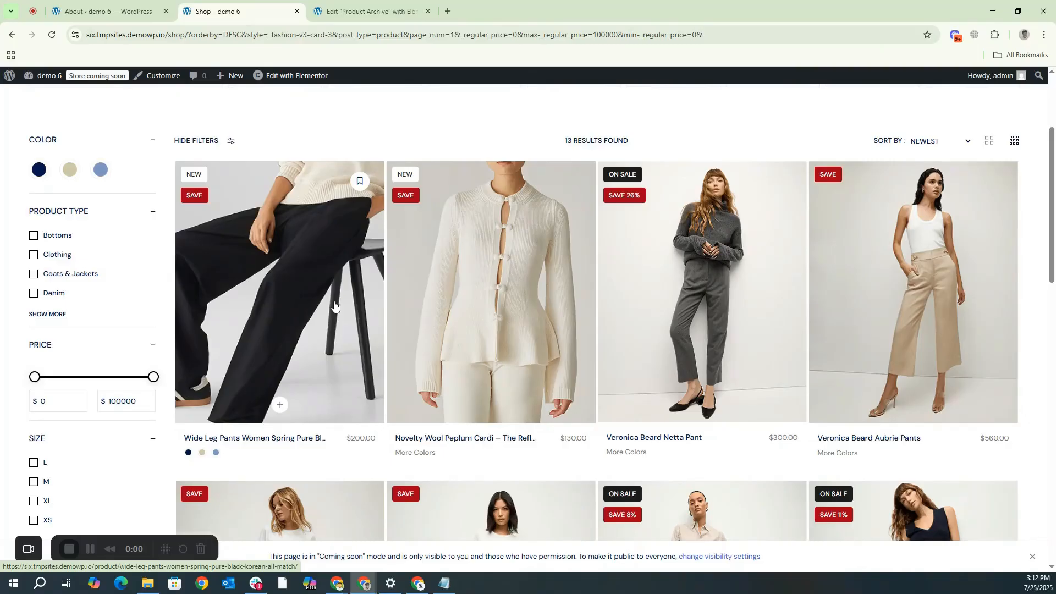
scroll(340, 311, up, 1)
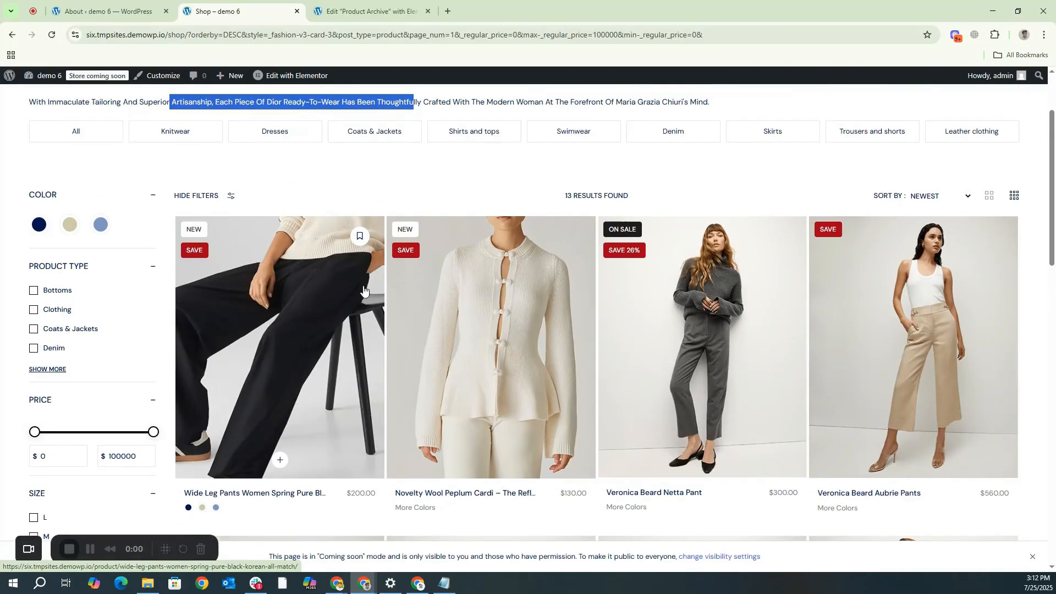
scroll(366, 299, up, 1)
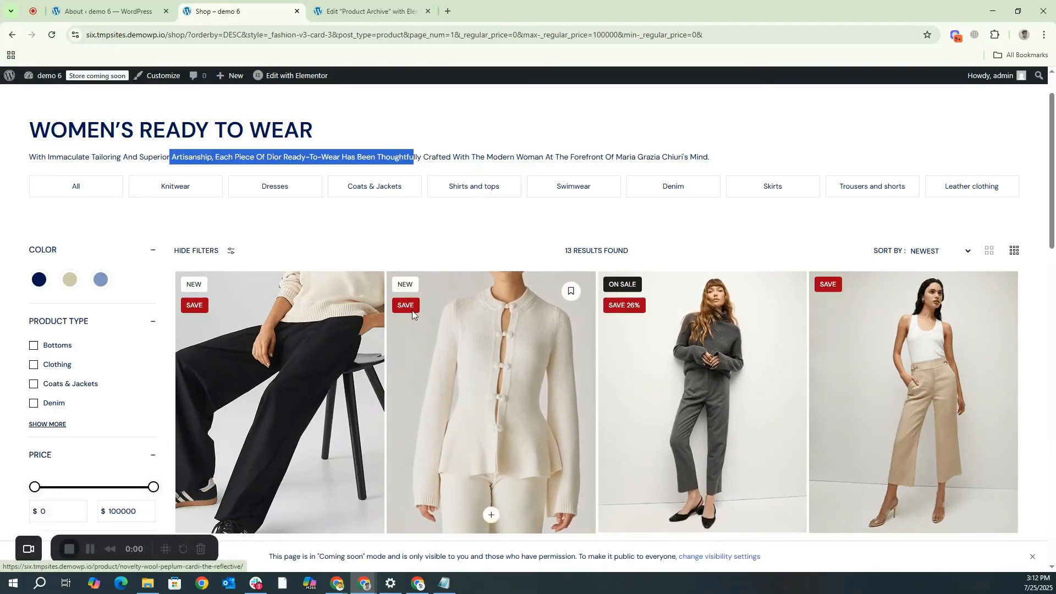
Open the CubeWP Theme Builder in the WordPress admin and start adding a new template
click(138, 16)
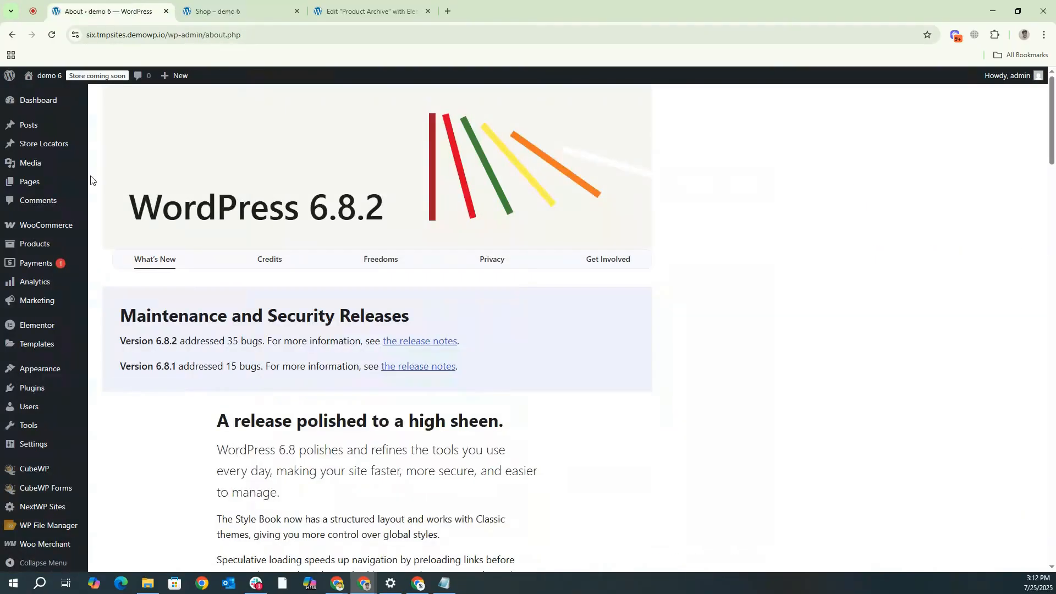
mouse_move(42, 468)
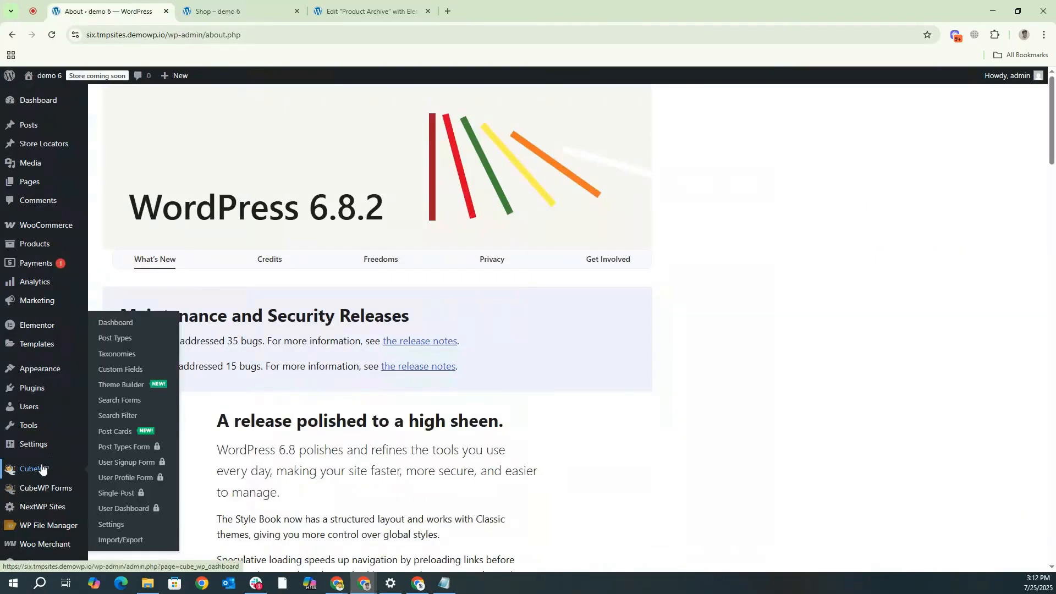
click(133, 386)
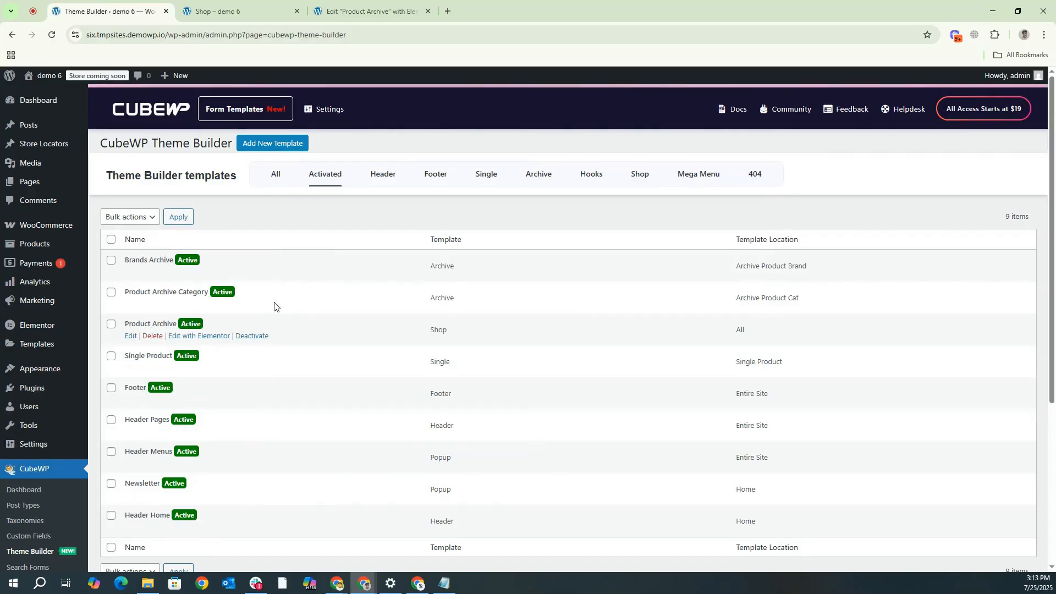
click(265, 142)
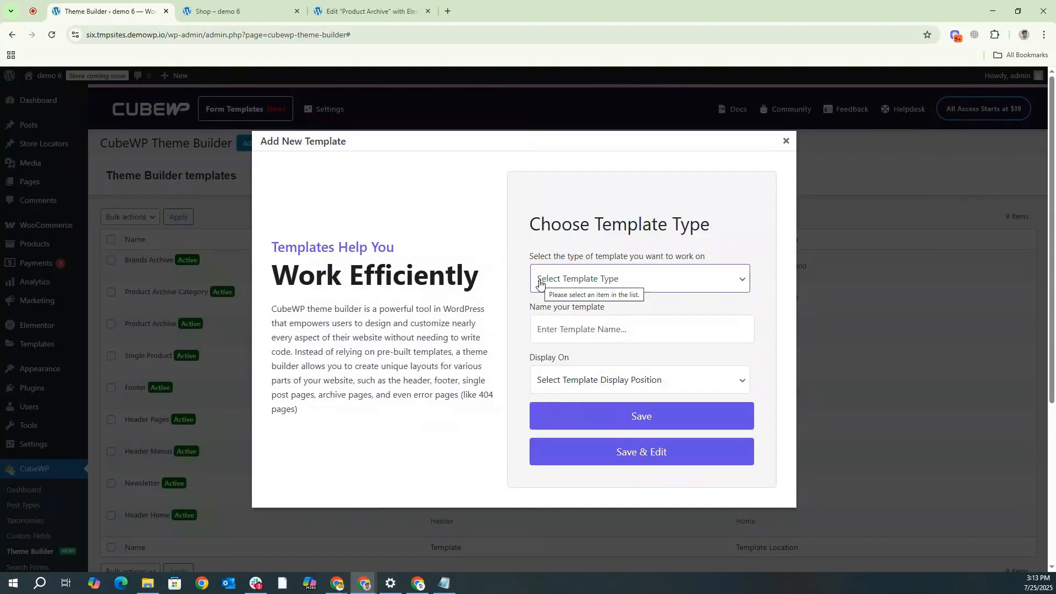
Choose Archive as the template type and review the display locations it offers
click(539, 284)
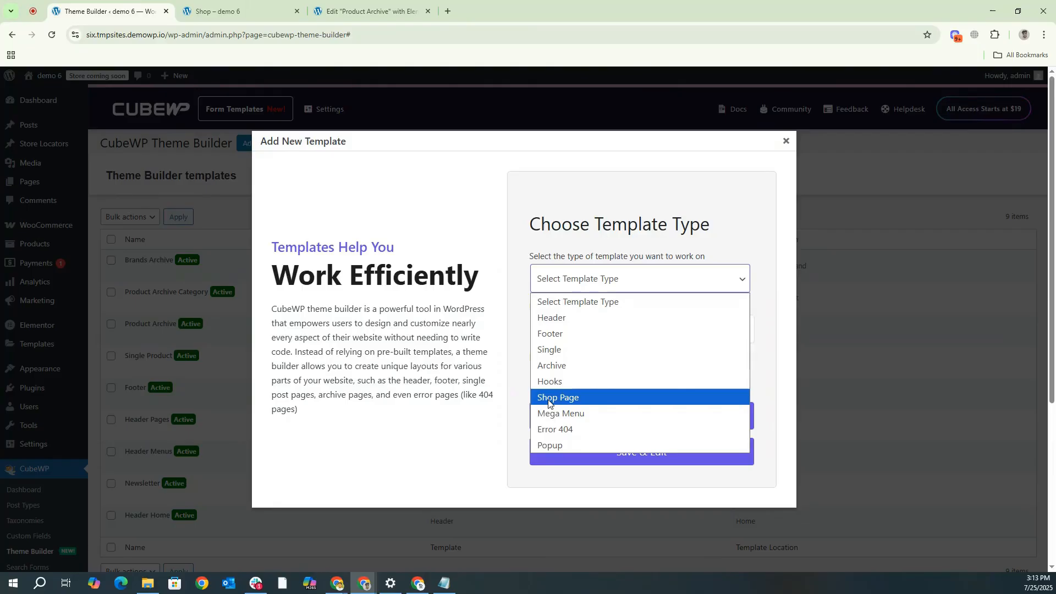
click(550, 367)
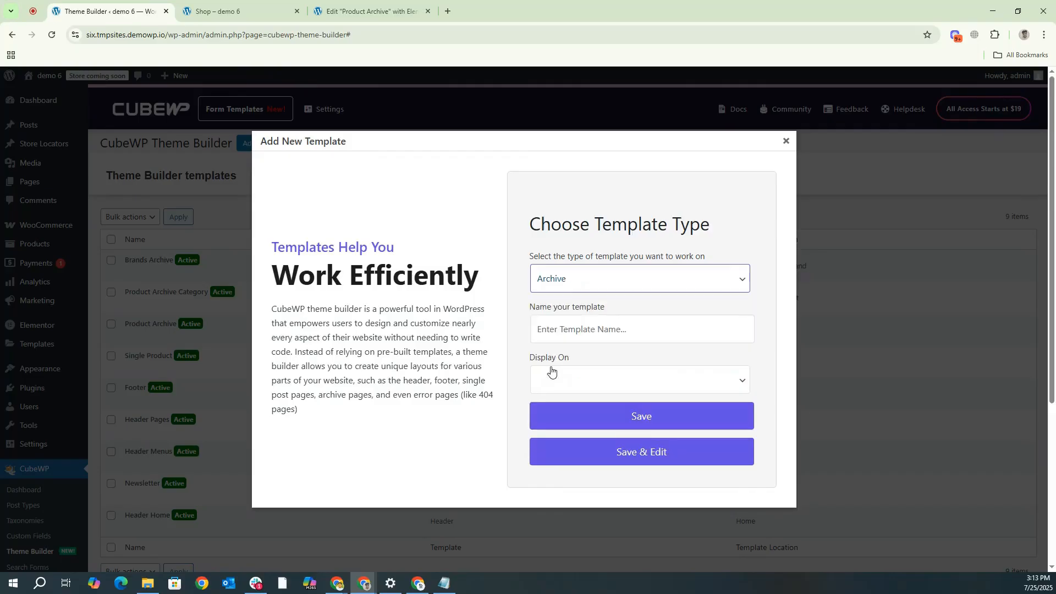
click(567, 329)
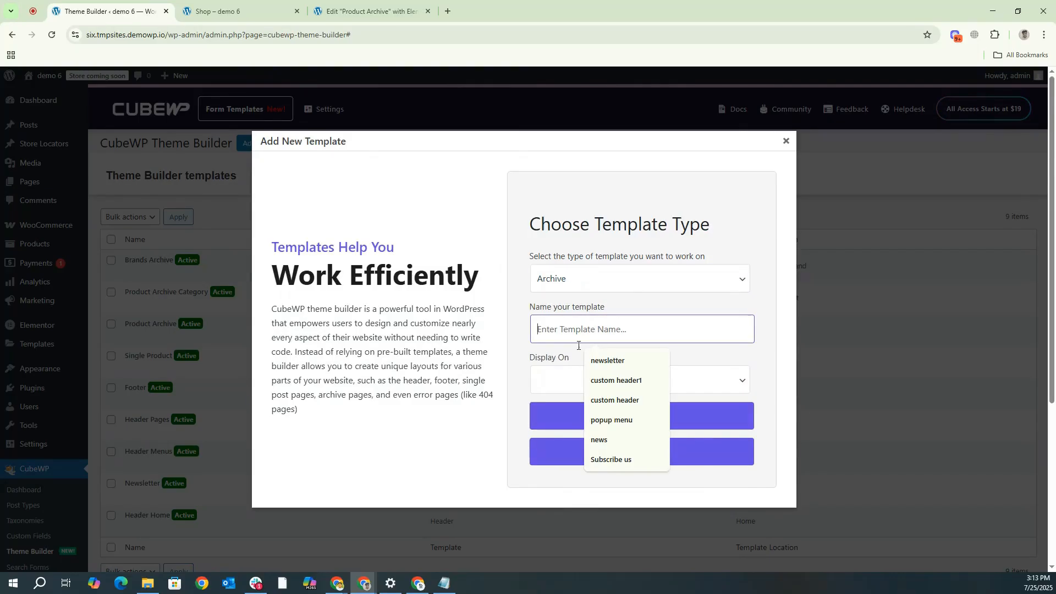
click(548, 388)
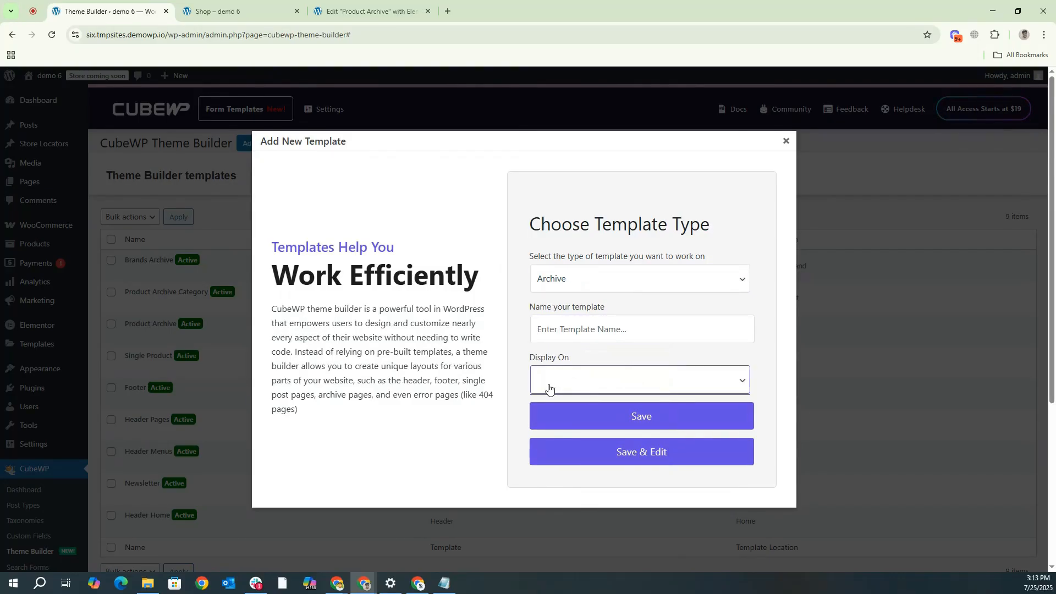
click(548, 389)
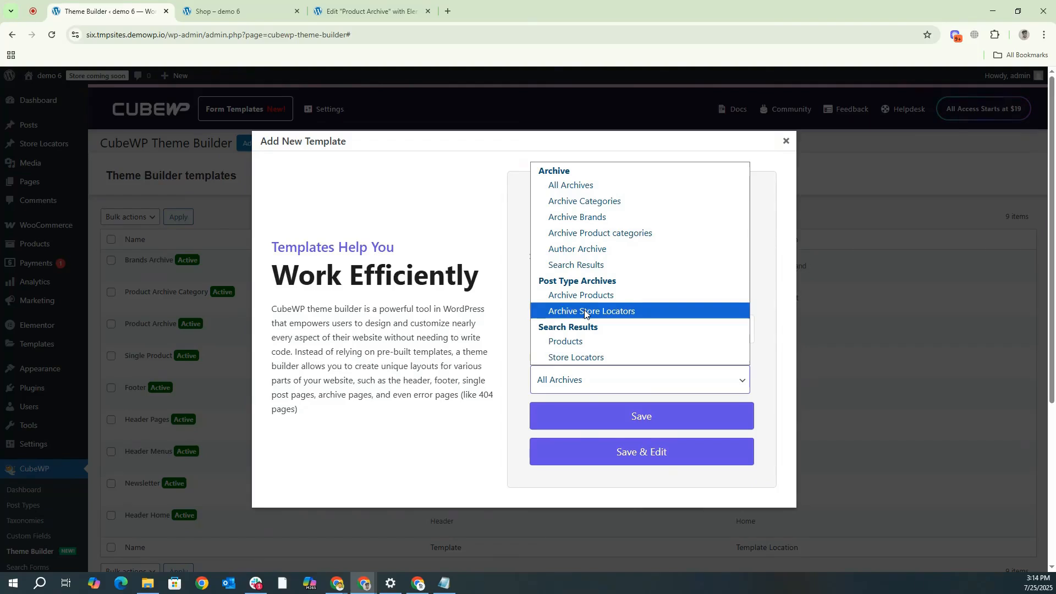
click(525, 259)
Create a Shop Page template named "Shopping Page" displayed on all, and save it for editing
click(557, 288)
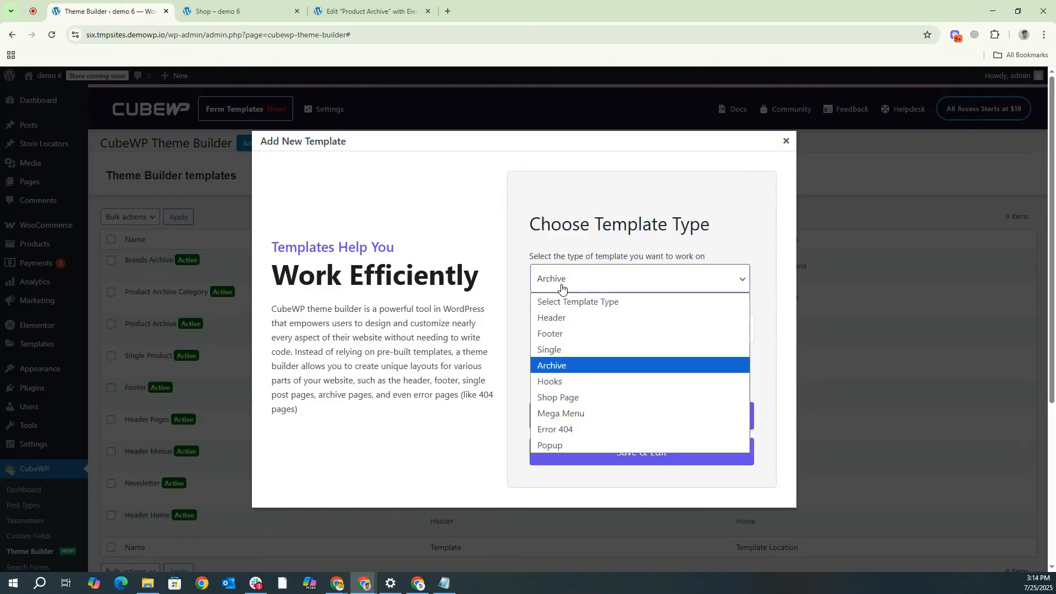
click(552, 398)
click(566, 336)
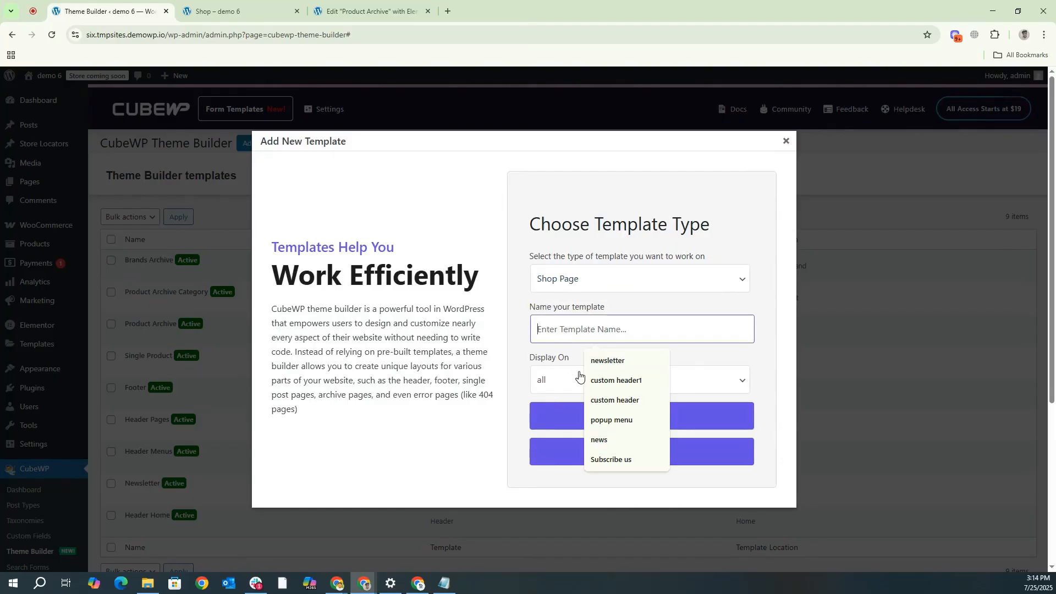
text(Shopping Page)
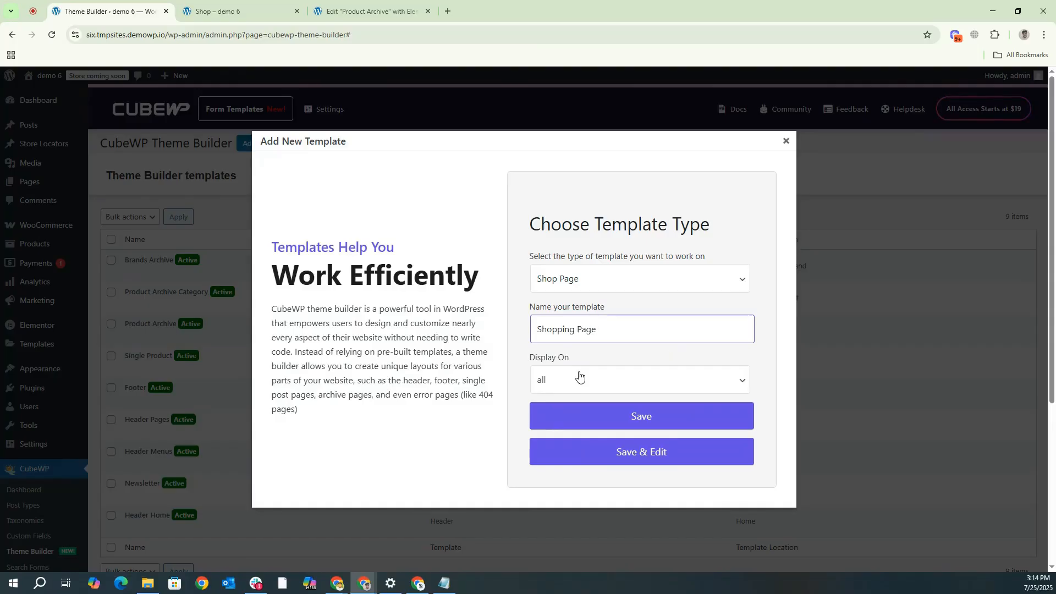
click(579, 376)
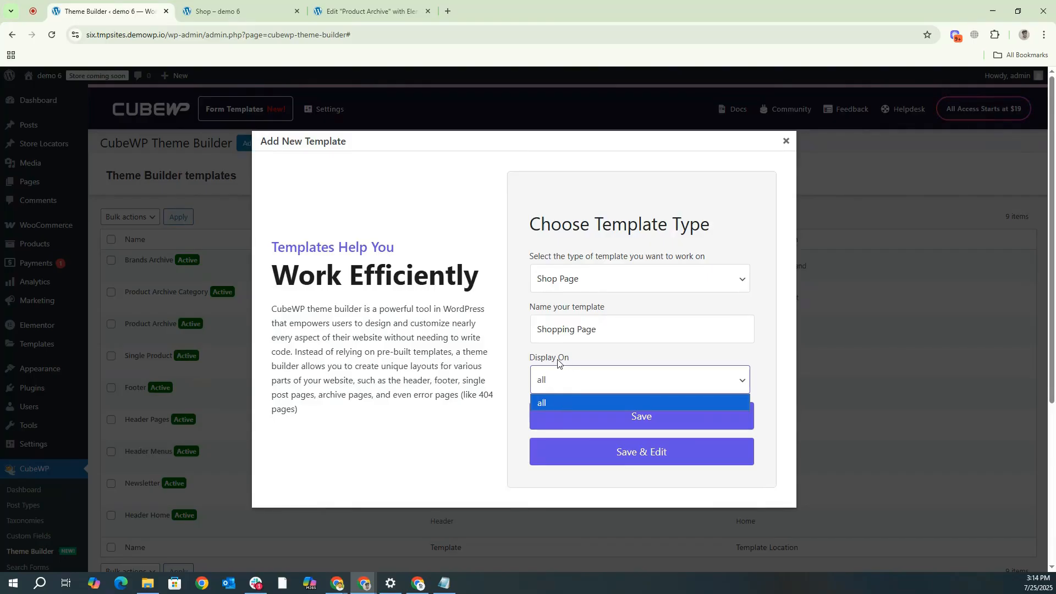
click(546, 402)
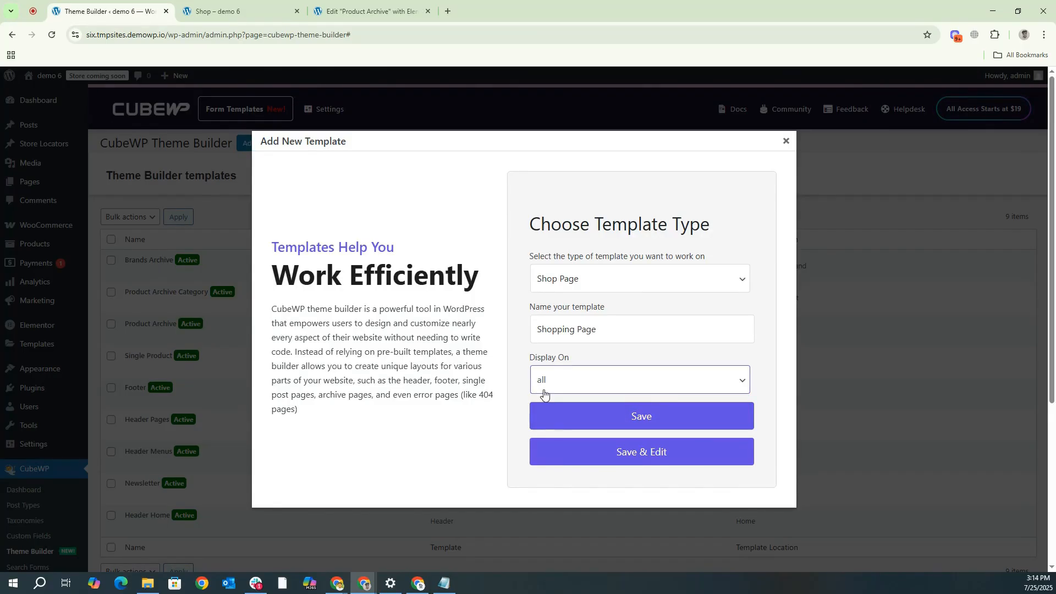
click(603, 452)
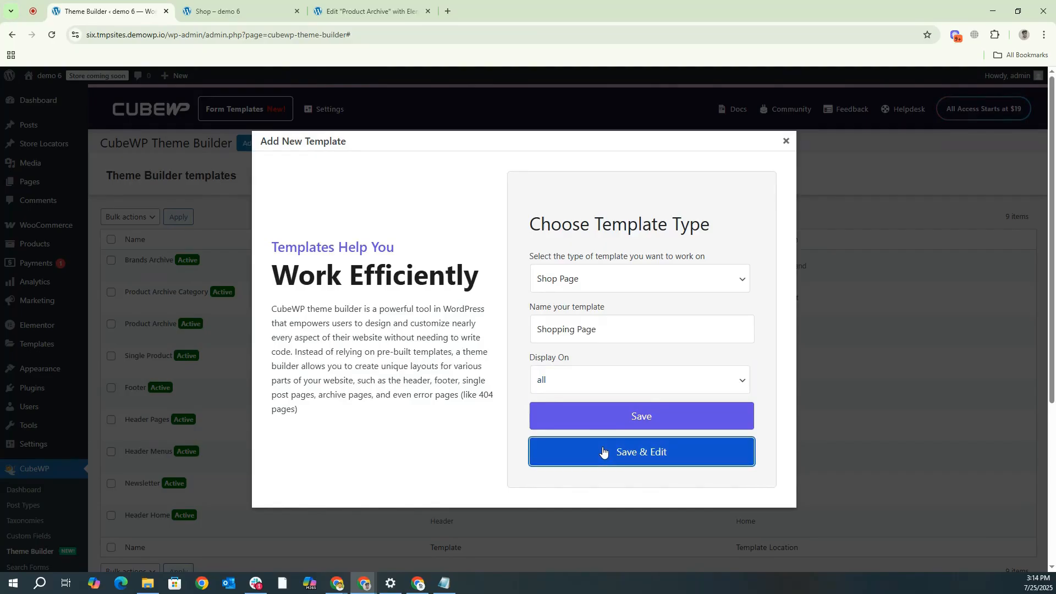
click(603, 452)
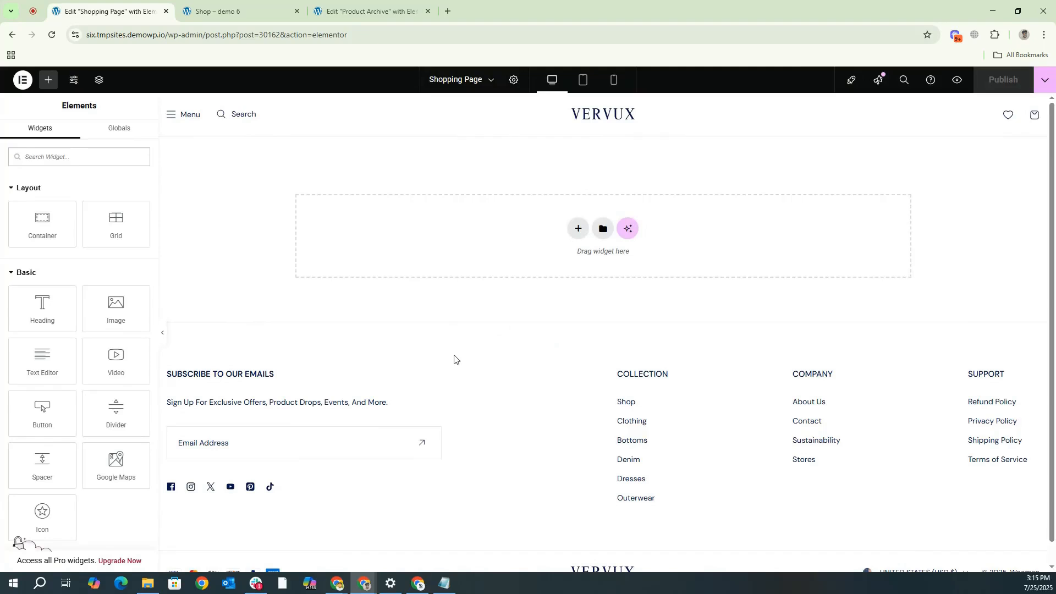
Review the live shop page's layout, from the heading, description and category links to the filters and product grid
click(231, 10)
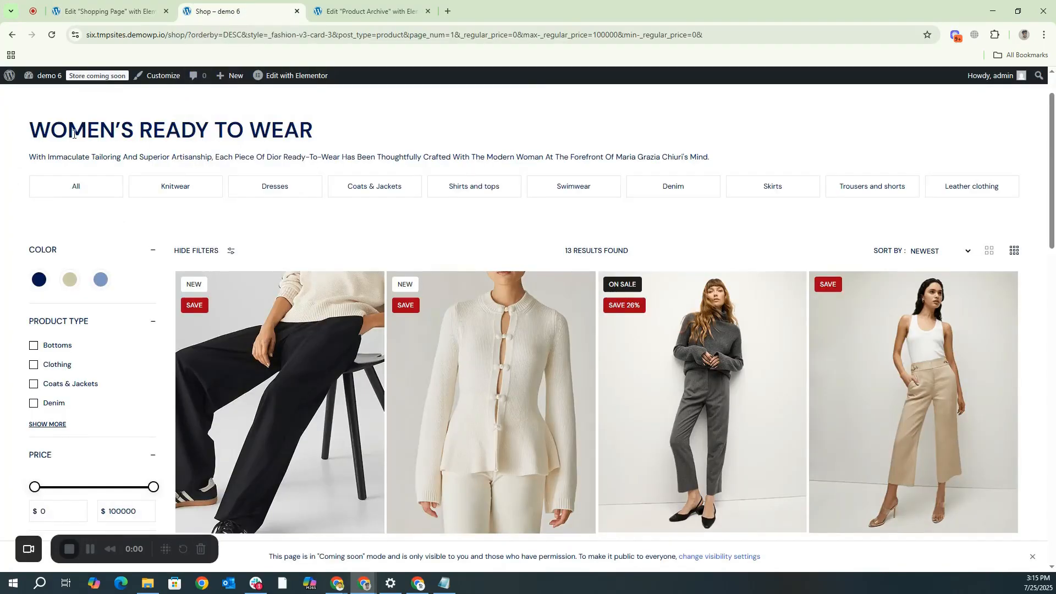
drag(41, 128, 317, 142)
triple_click(298, 159)
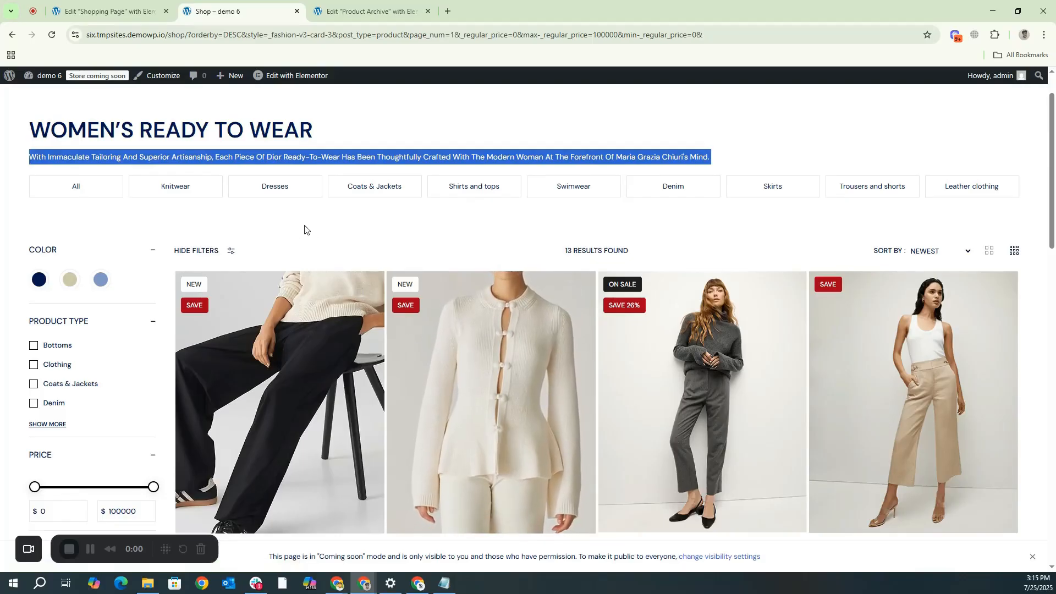
drag(27, 117, 989, 187)
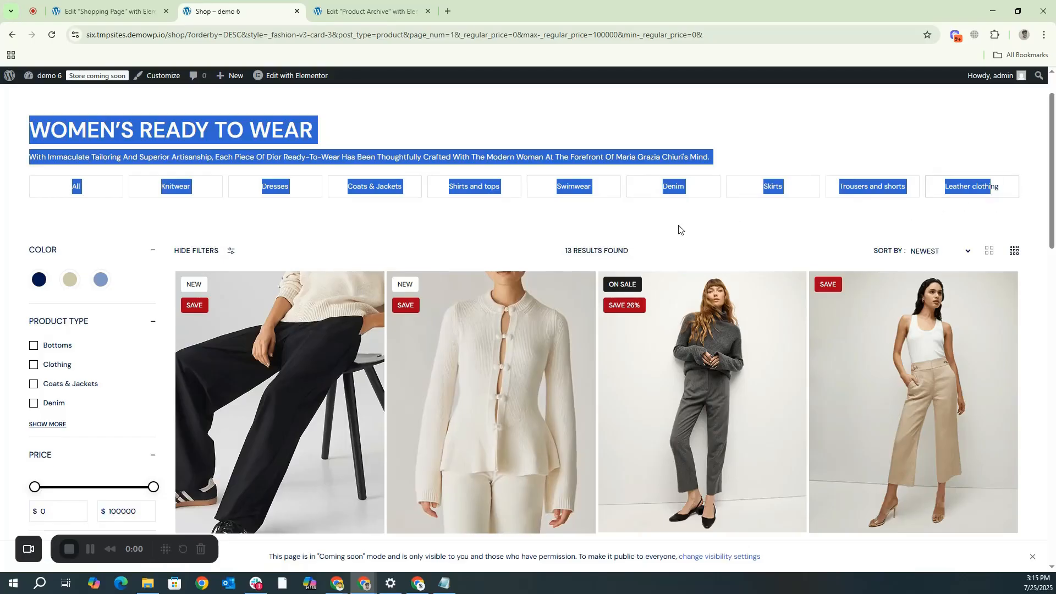
drag(25, 233, 759, 463)
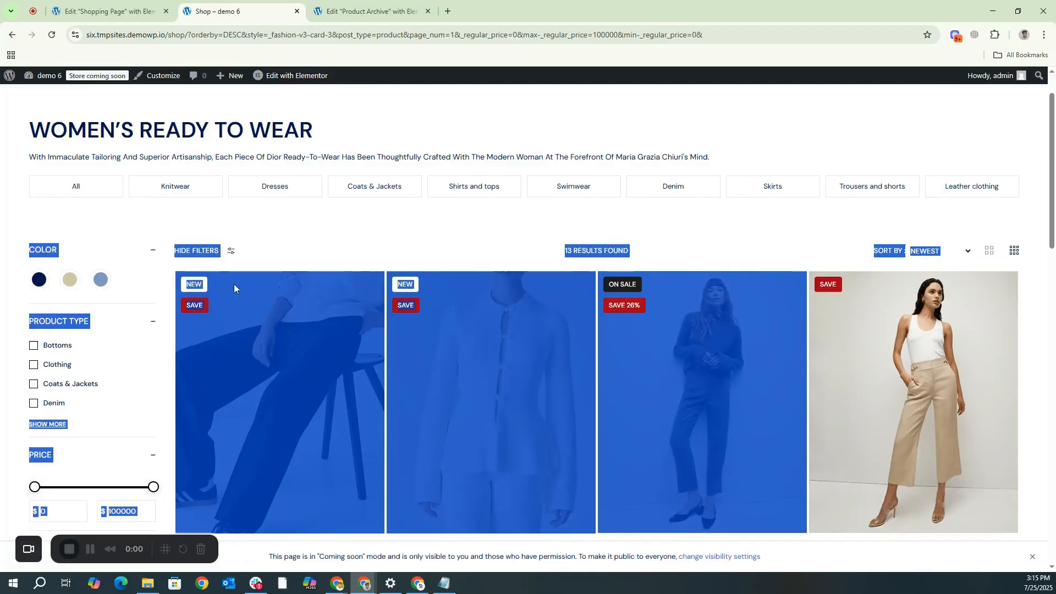
click(112, 329)
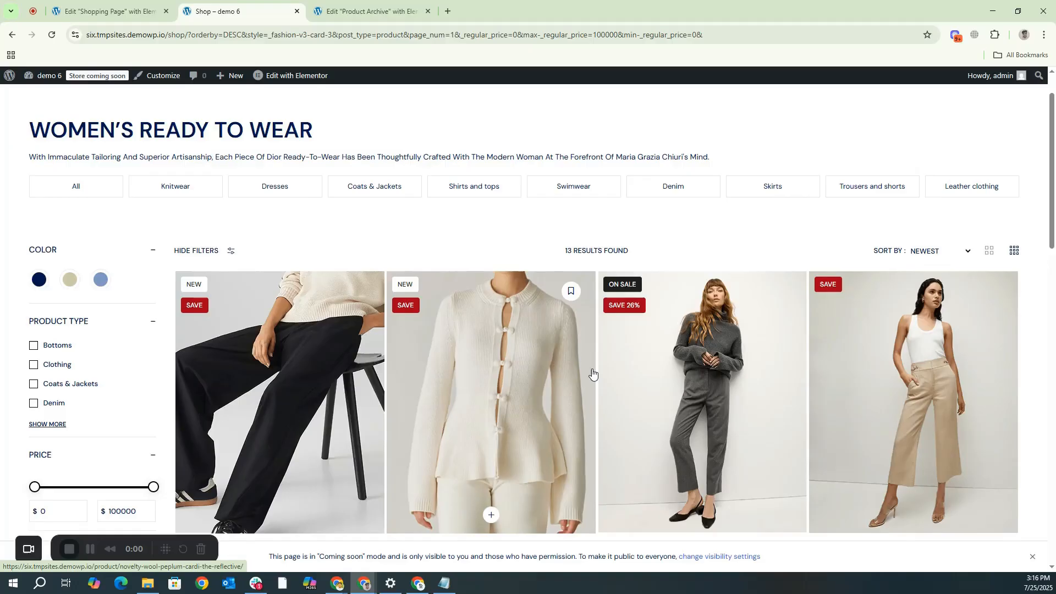
Return to the Shopping Page template and add a container to the empty canvas with full-width content
click(123, 4)
drag(44, 236, 410, 246)
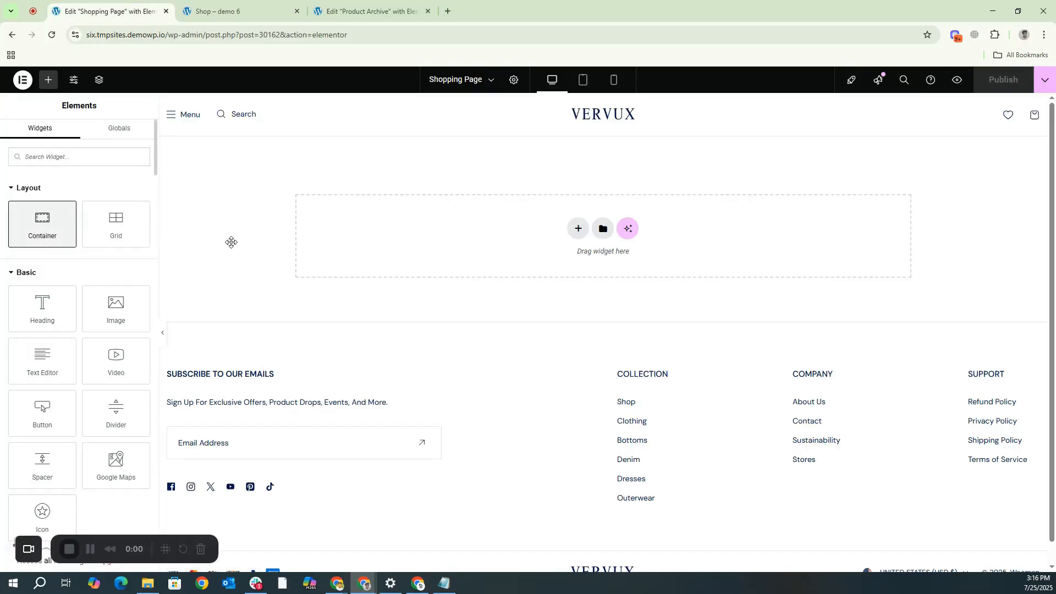
click(103, 235)
click(105, 258)
click(75, 142)
click(26, 137)
Add a Heading widget to the container and set its title to "WOMEN'S READY TO WEAR" from the copied text
click(48, 80)
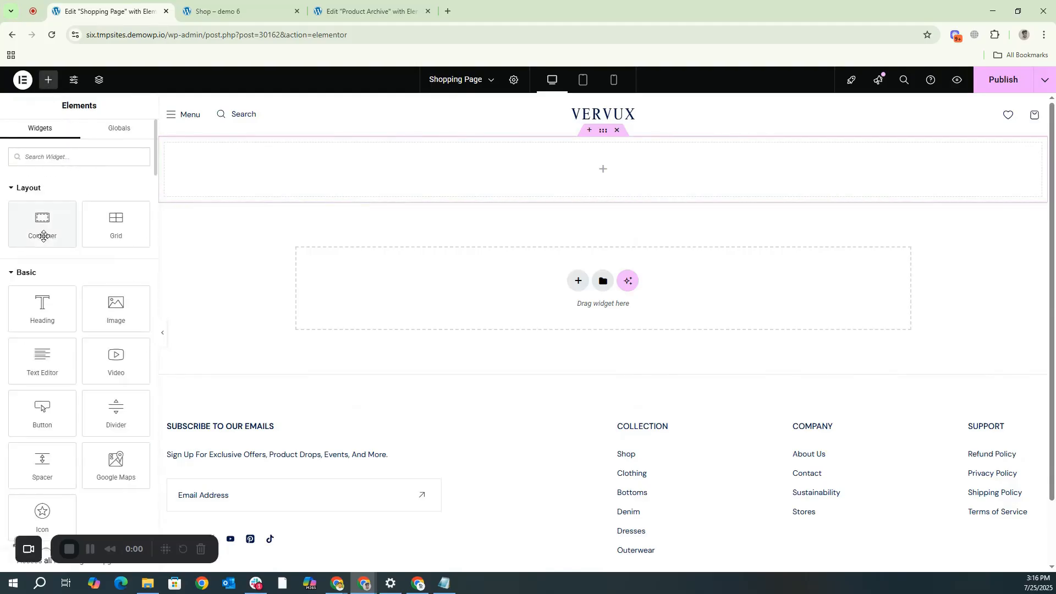
drag(54, 307, 457, 176)
triple_click(106, 213)
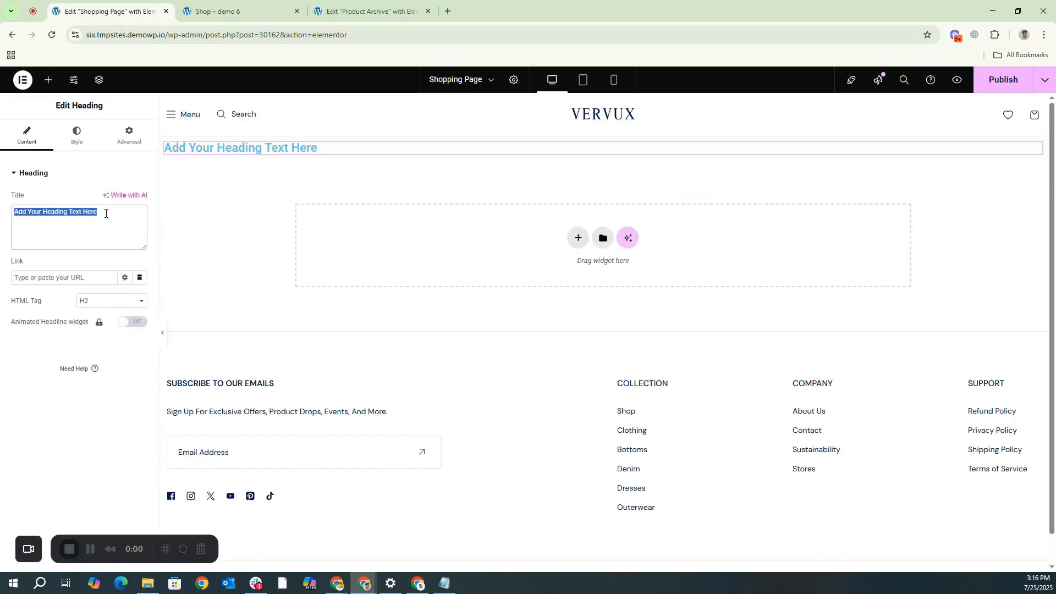
key(super+v)
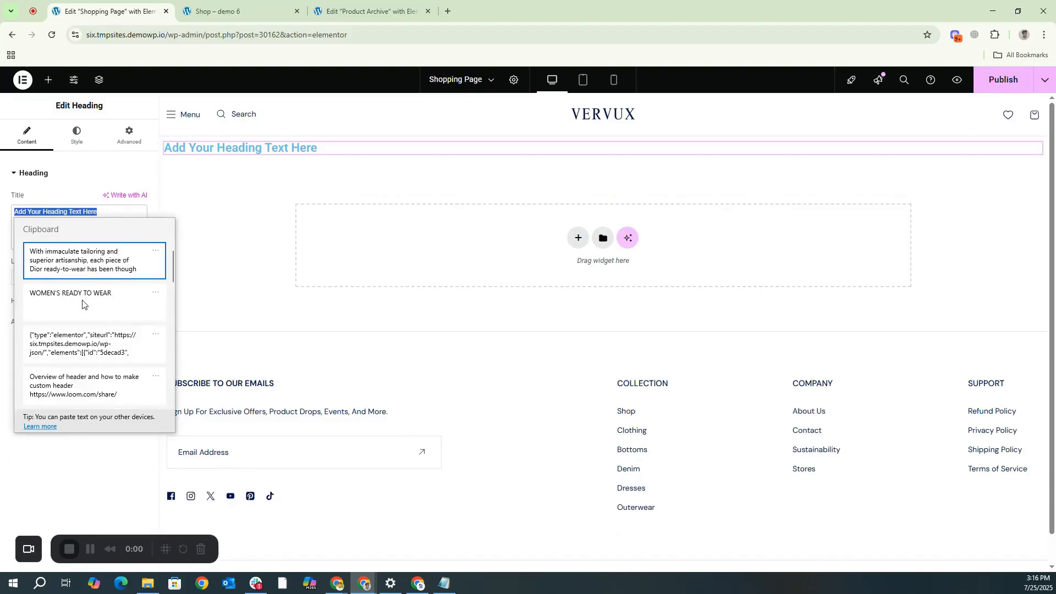
click(84, 301)
Set the heading's text color to black (#000000) and center its alignment
click(77, 135)
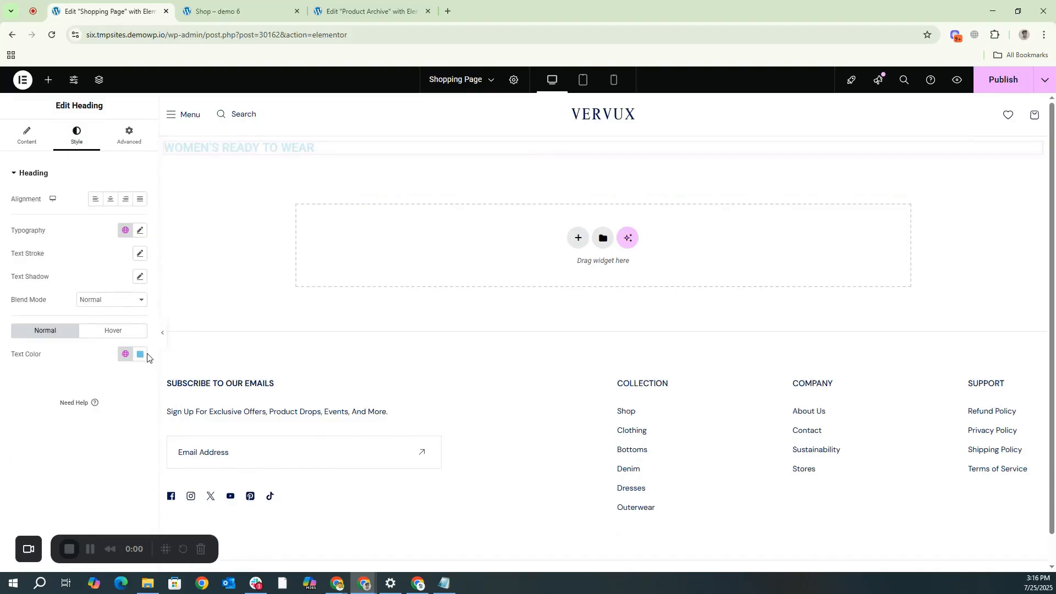
click(140, 354)
click(88, 464)
drag(80, 477, 40, 447)
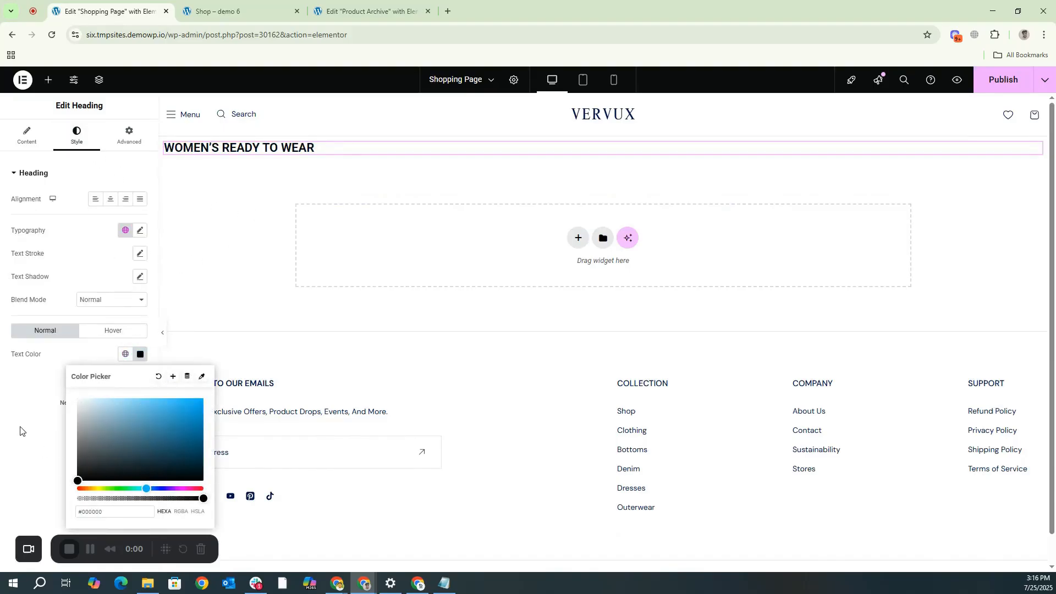
click(23, 427)
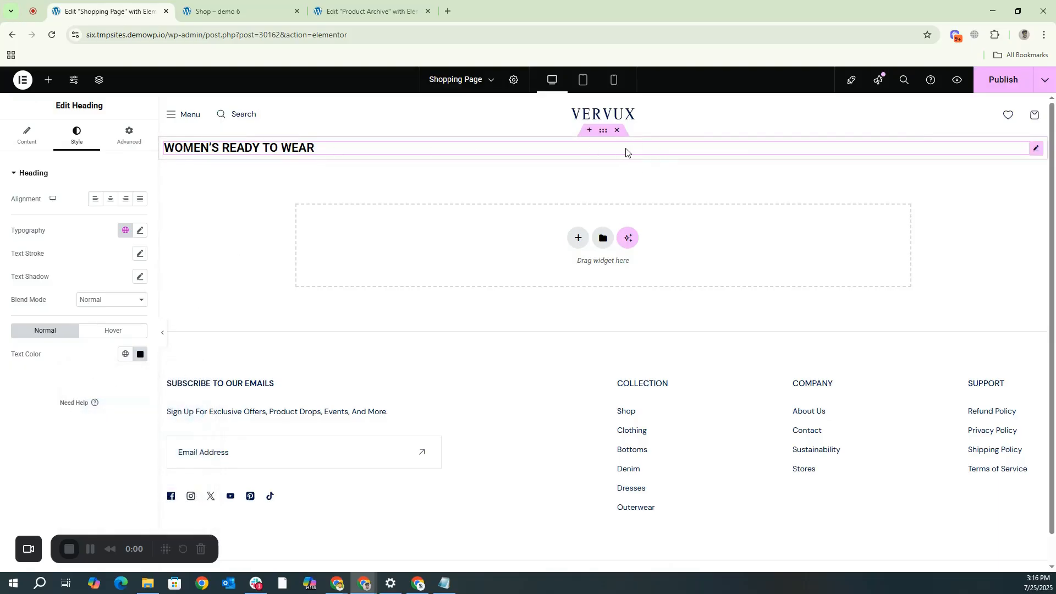
click(570, 137)
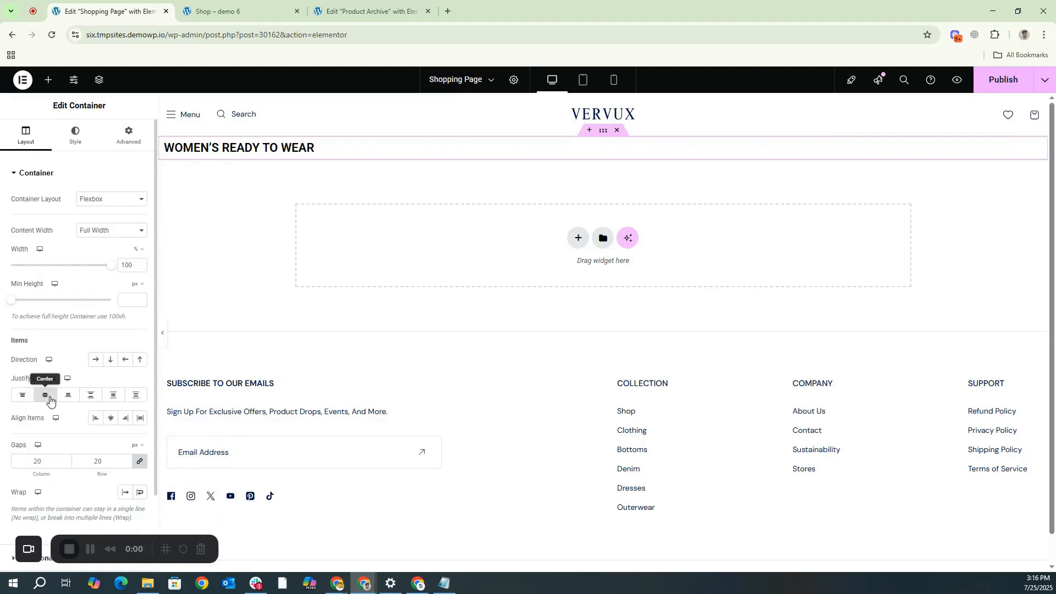
click(244, 147)
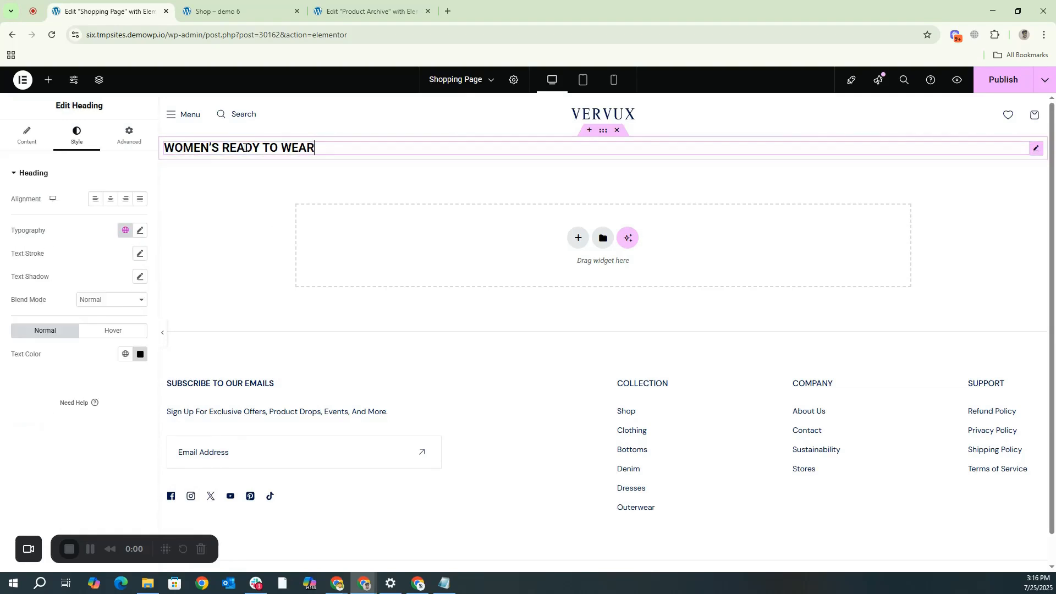
click(111, 200)
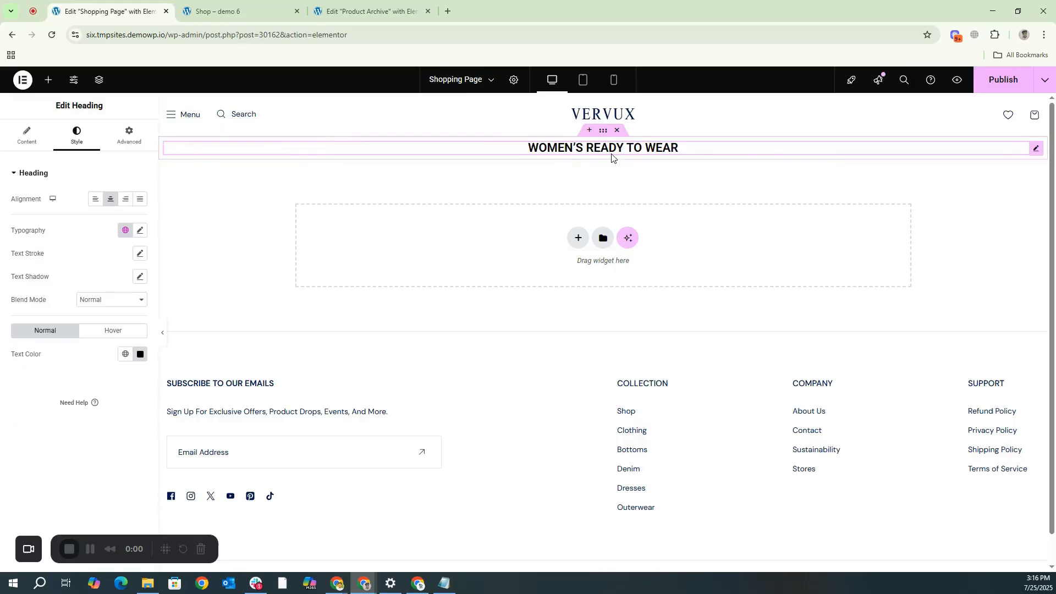
Add a second Heading widget below the title containing the copied description that begins "With immaculate tailoring and superior artisanship"
click(47, 81)
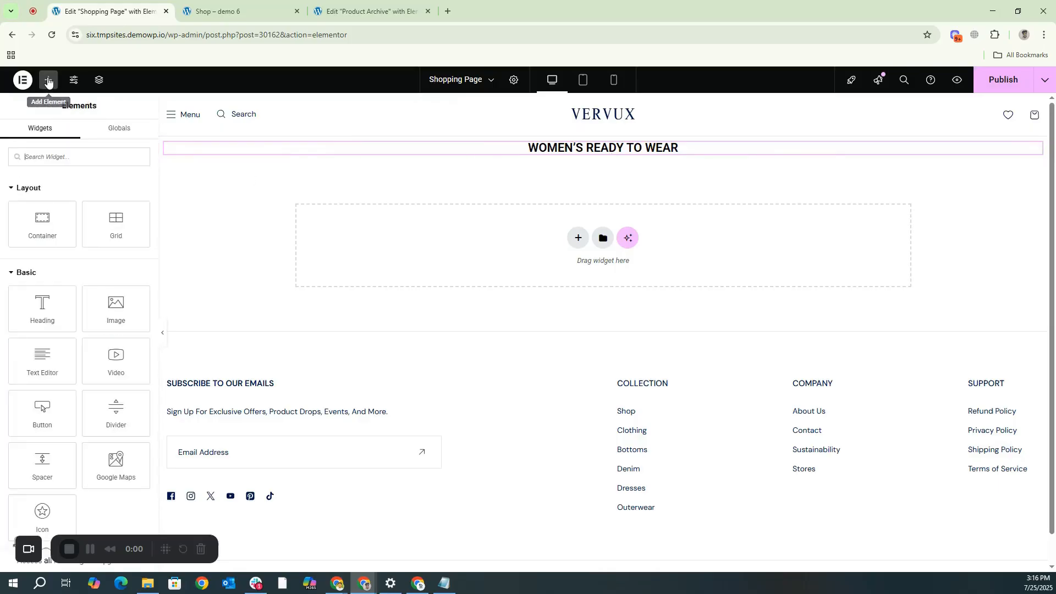
drag(42, 308, 585, 154)
triple_click(102, 213)
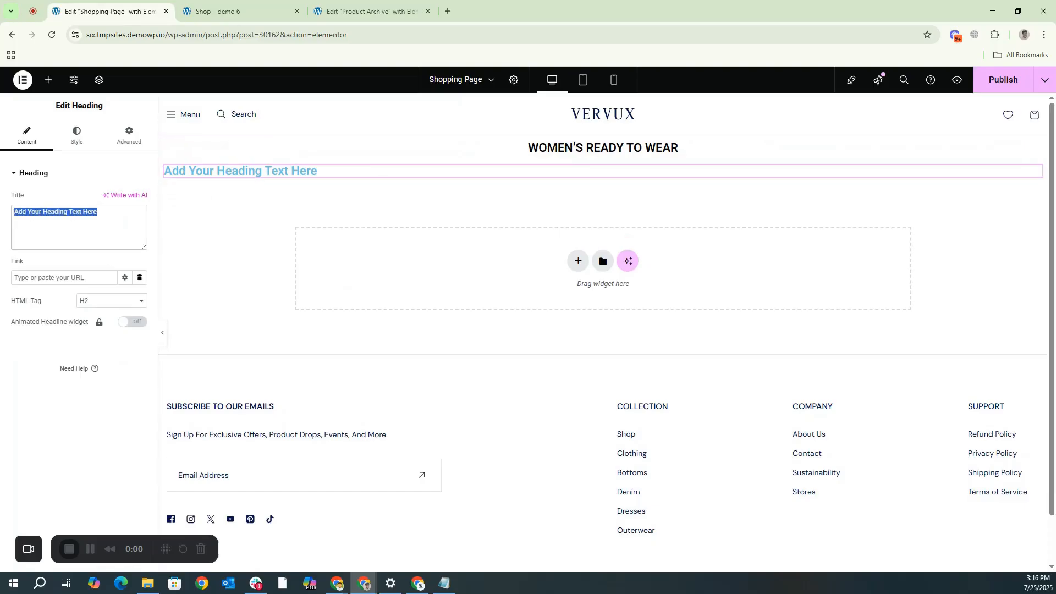
key(super+v)
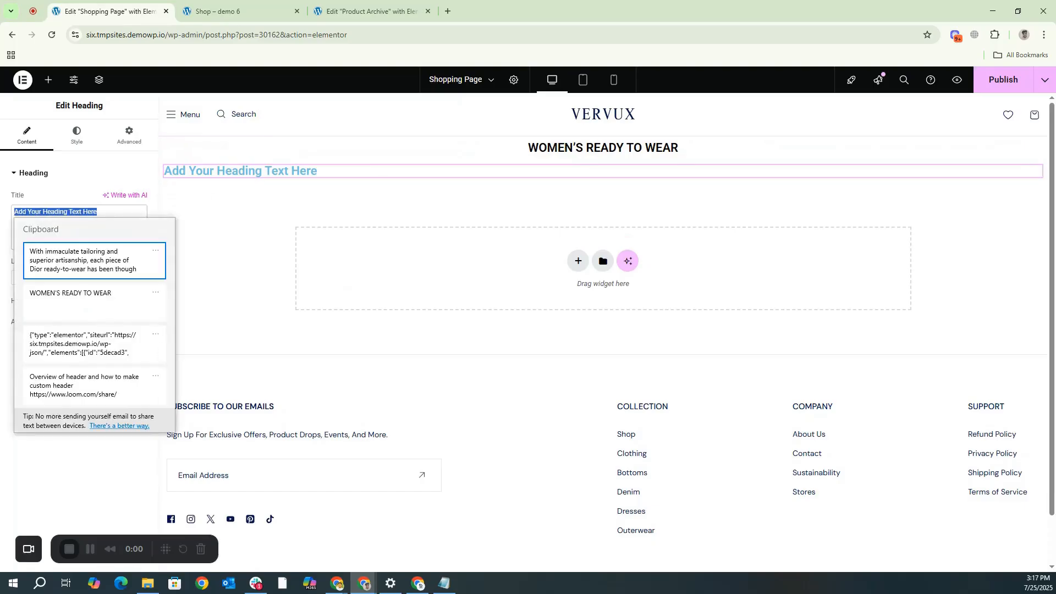
click(79, 244)
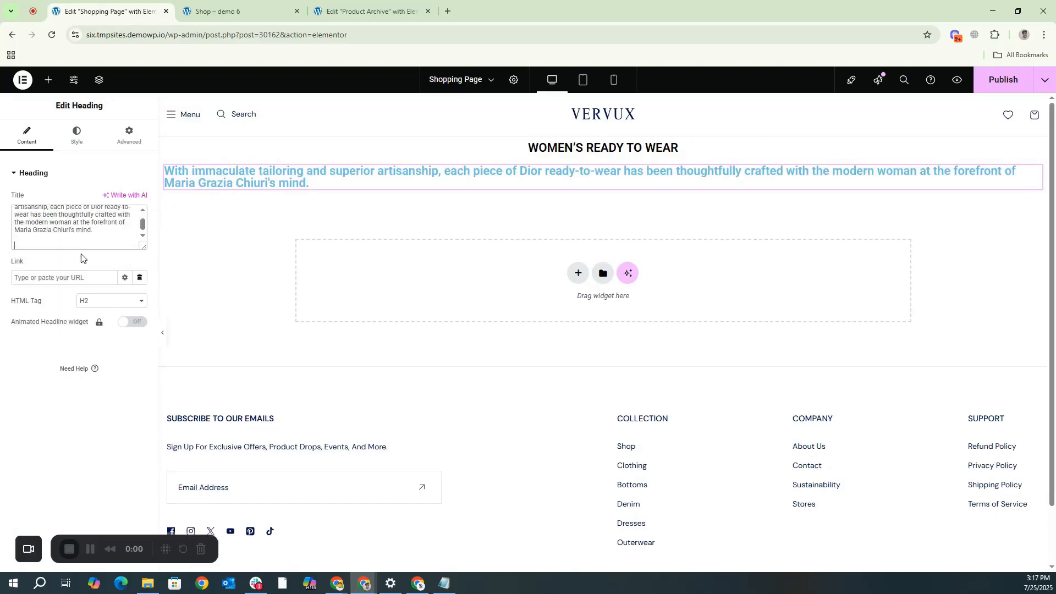
Set the description heading's text color to black (#000000)
click(76, 134)
click(140, 354)
click(77, 480)
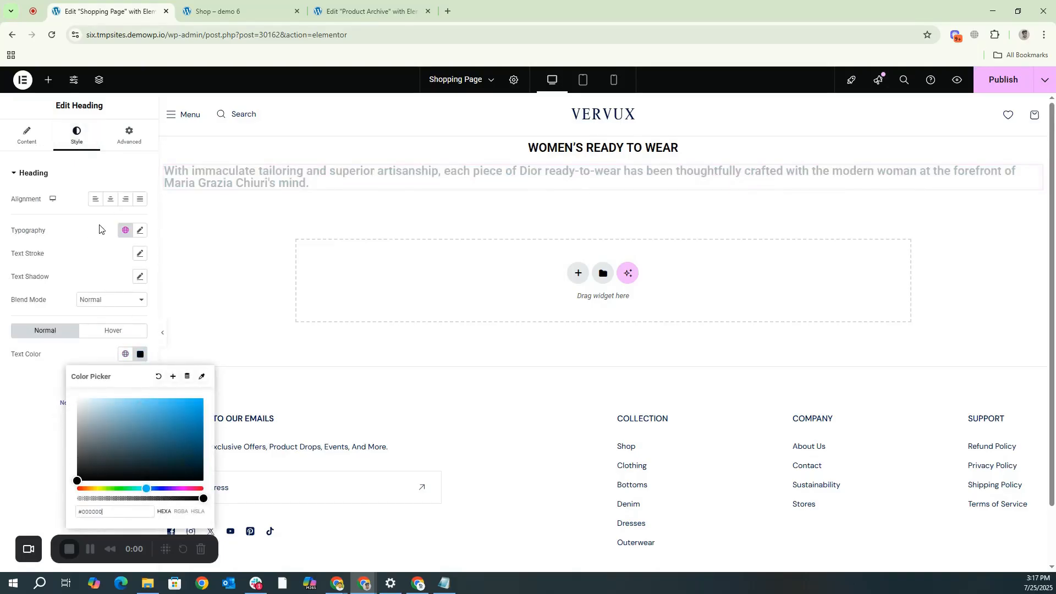
Set the description heading's HTML tag to H4 and center its alignment
click(553, 148)
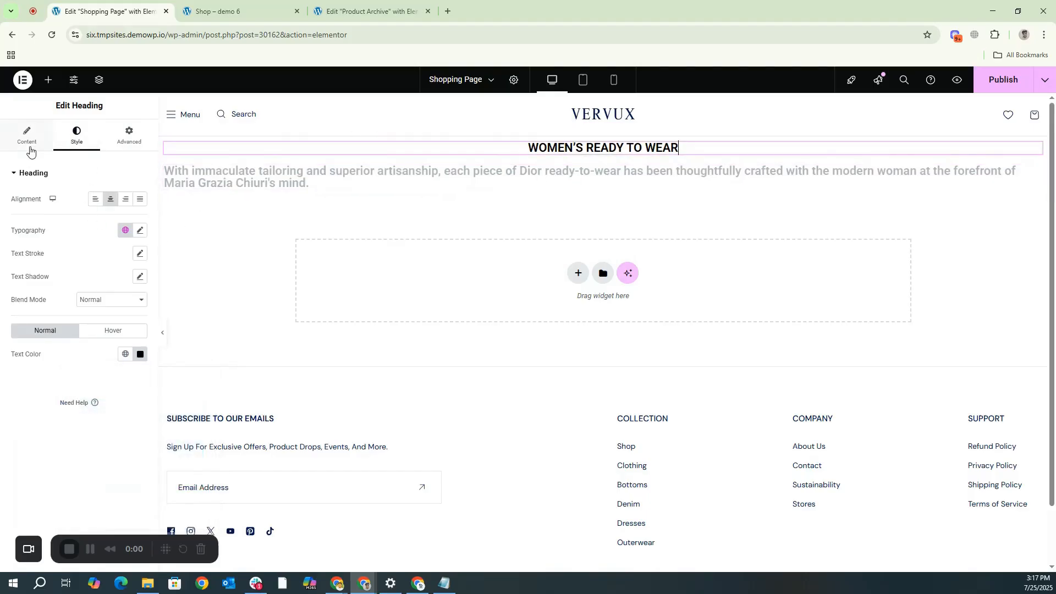
click(30, 149)
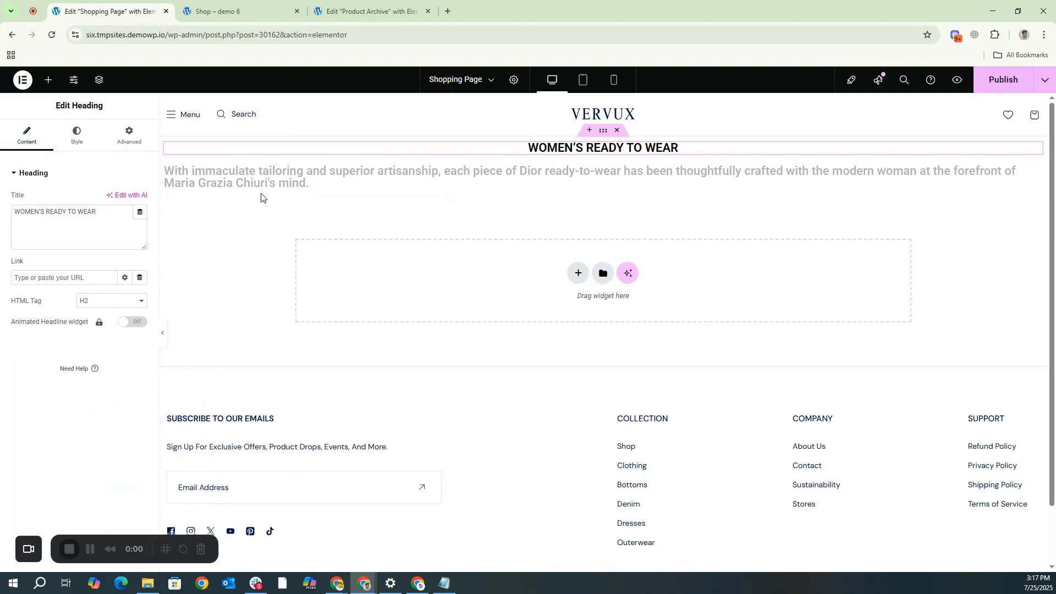
click(290, 179)
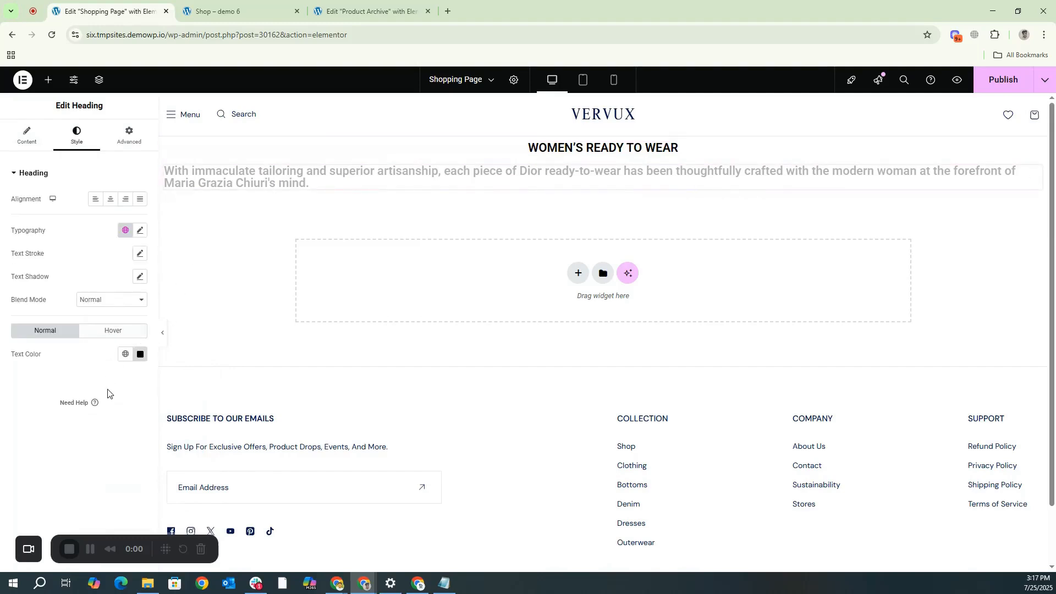
click(27, 142)
click(95, 300)
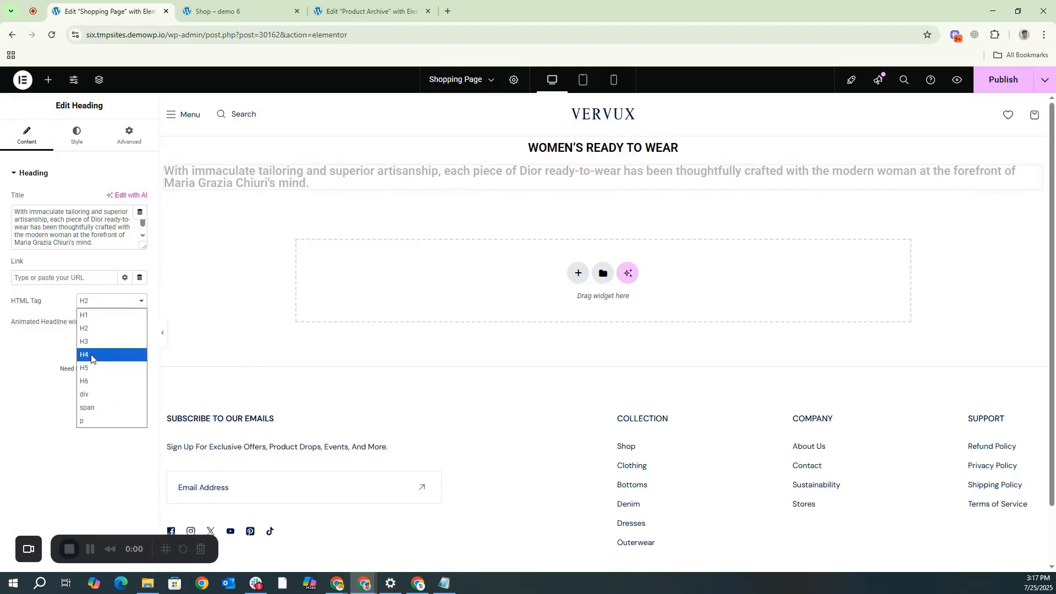
click(91, 355)
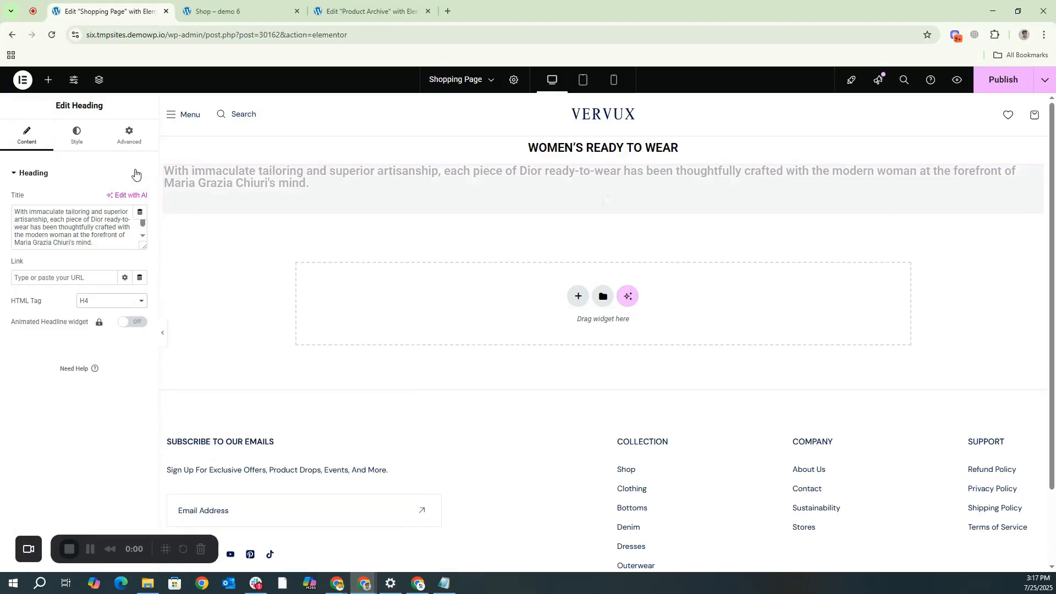
click(75, 137)
click(111, 200)
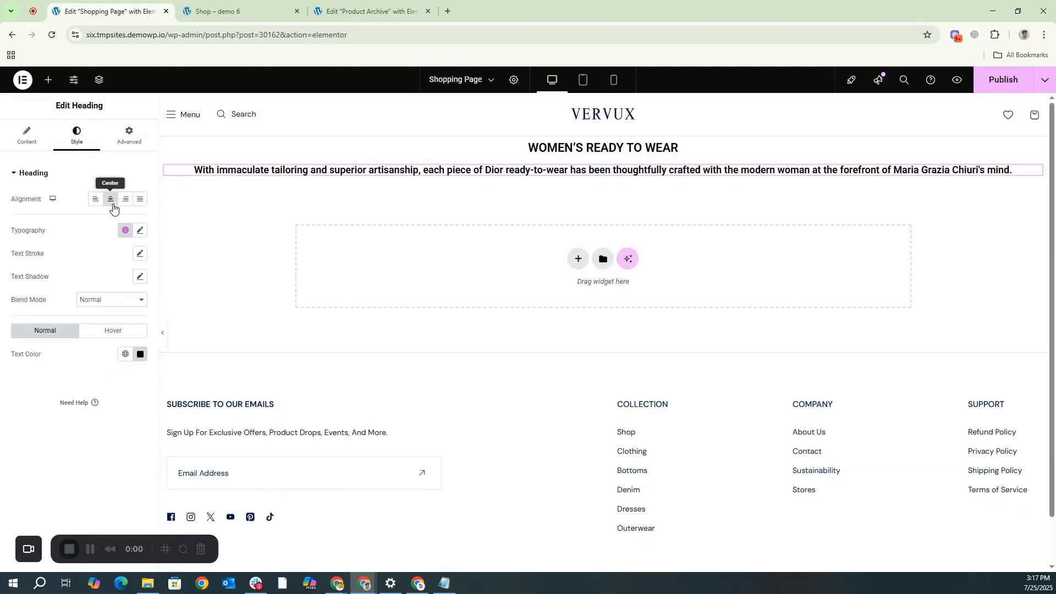
Set the description heading's typography to size 15 px and weight 200 (Extra Light)
click(140, 231)
click(117, 316)
text(15)
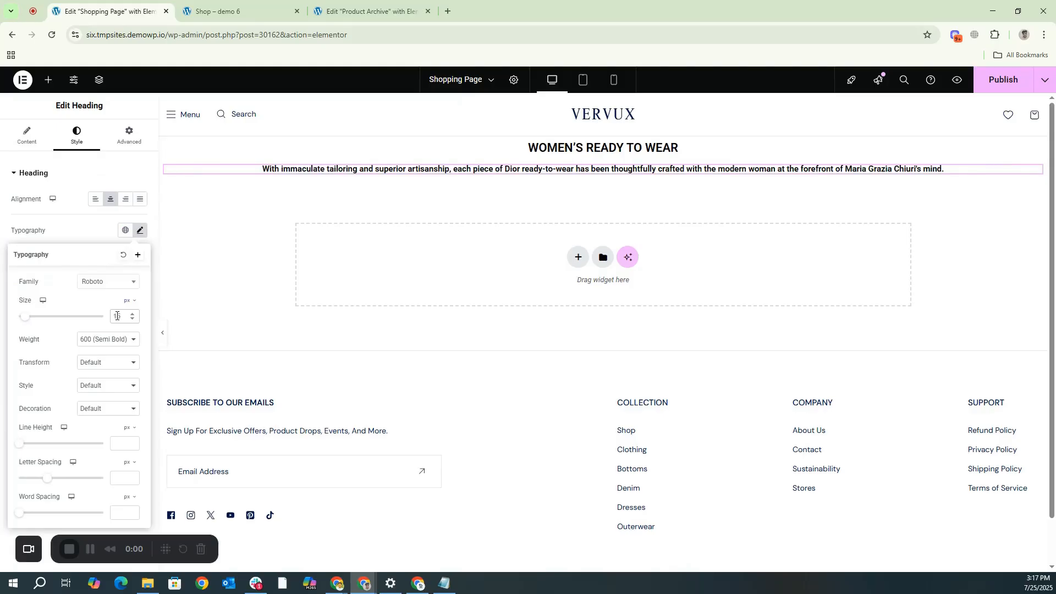
click(93, 343)
click(95, 359)
click(99, 342)
click(96, 366)
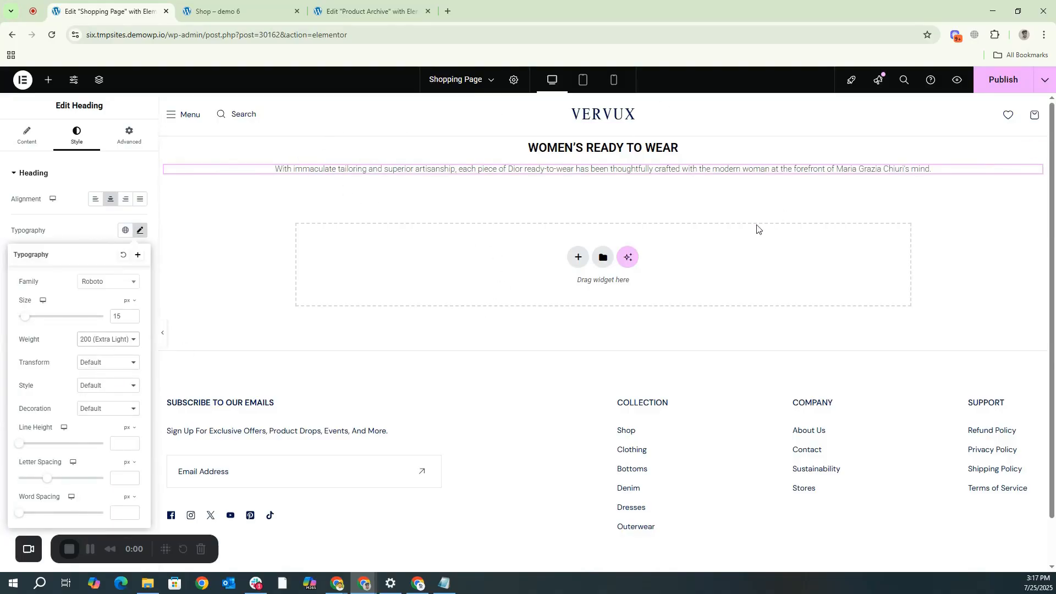
click(560, 193)
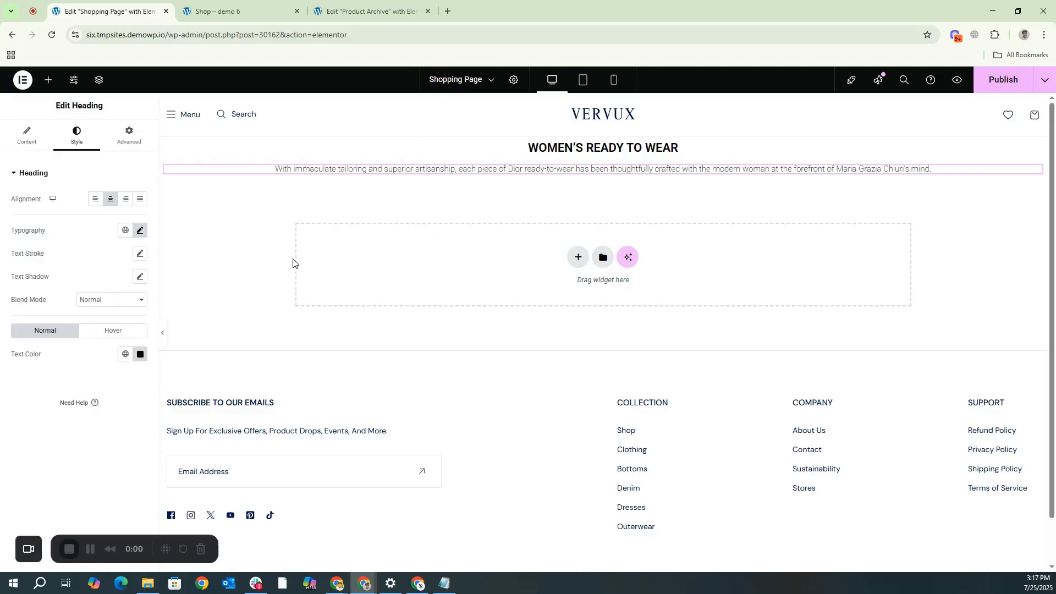
Add a row-direction container below the headings, make its content full width, and nest another container inside it
click(576, 259)
click(565, 298)
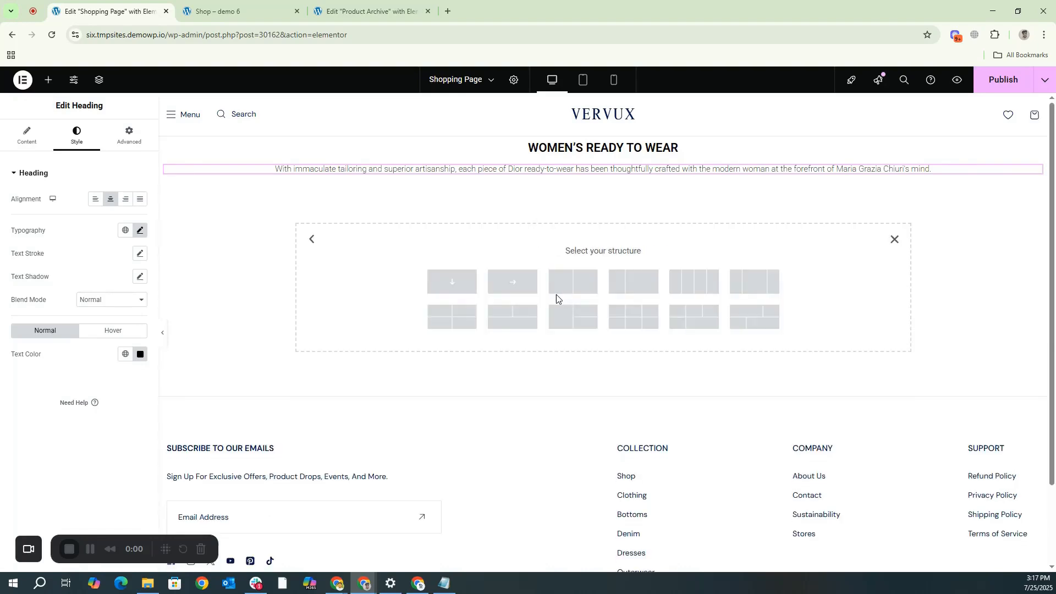
click(501, 292)
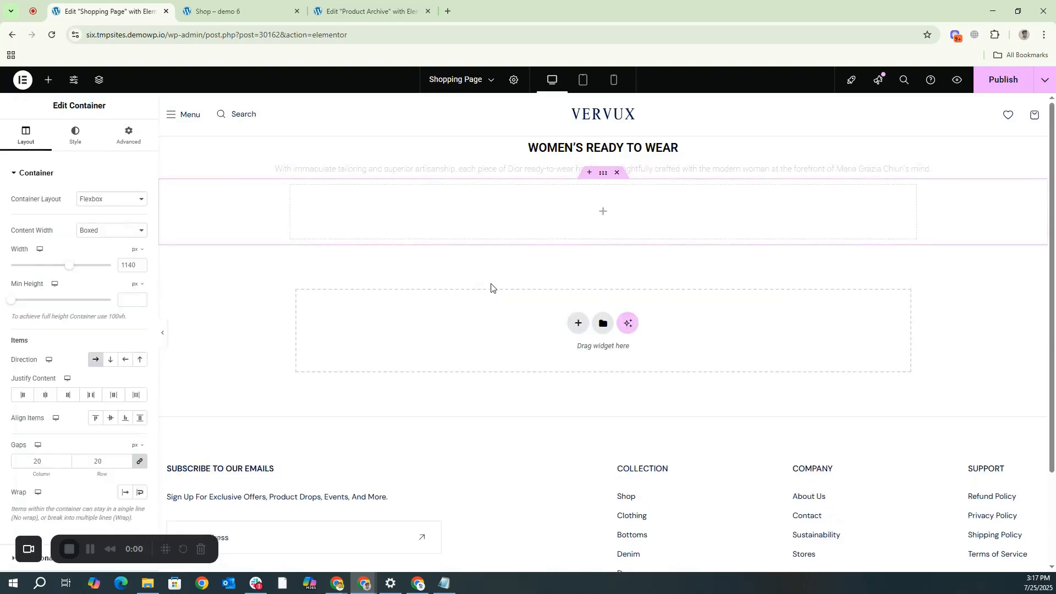
click(114, 231)
click(101, 256)
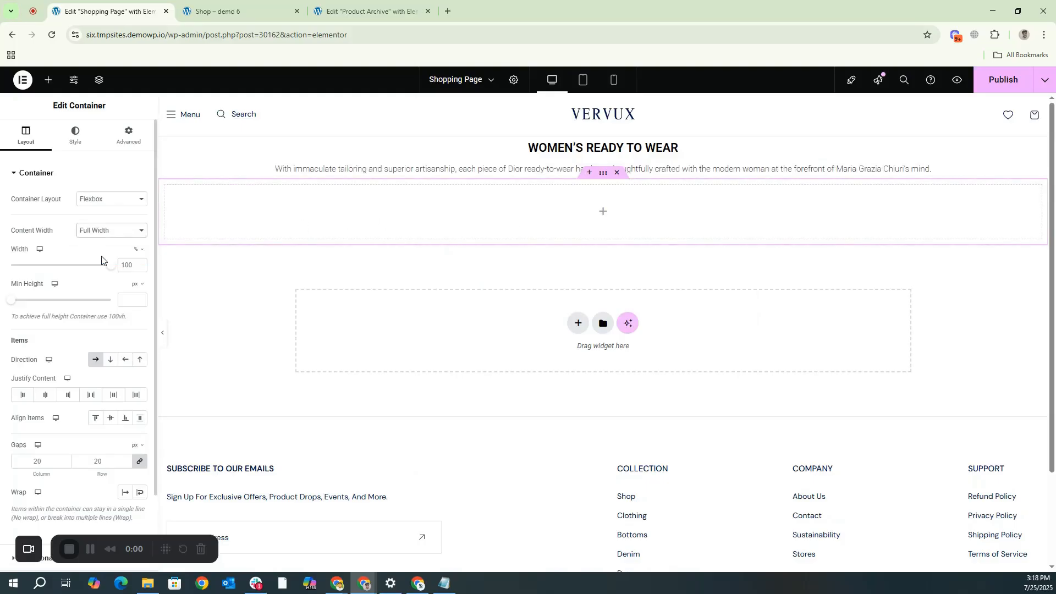
click(49, 84)
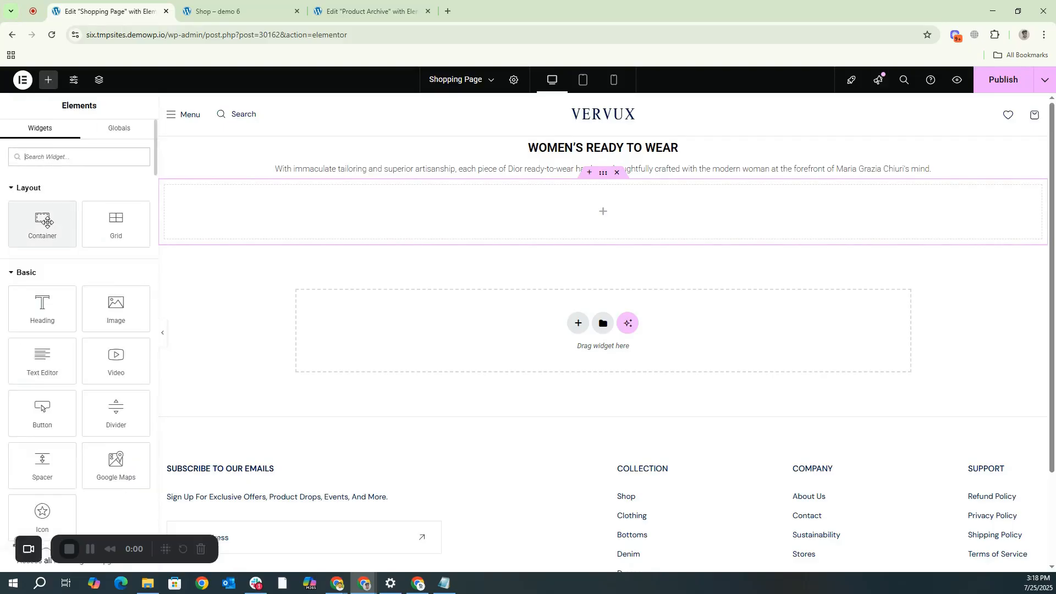
drag(46, 221, 339, 224)
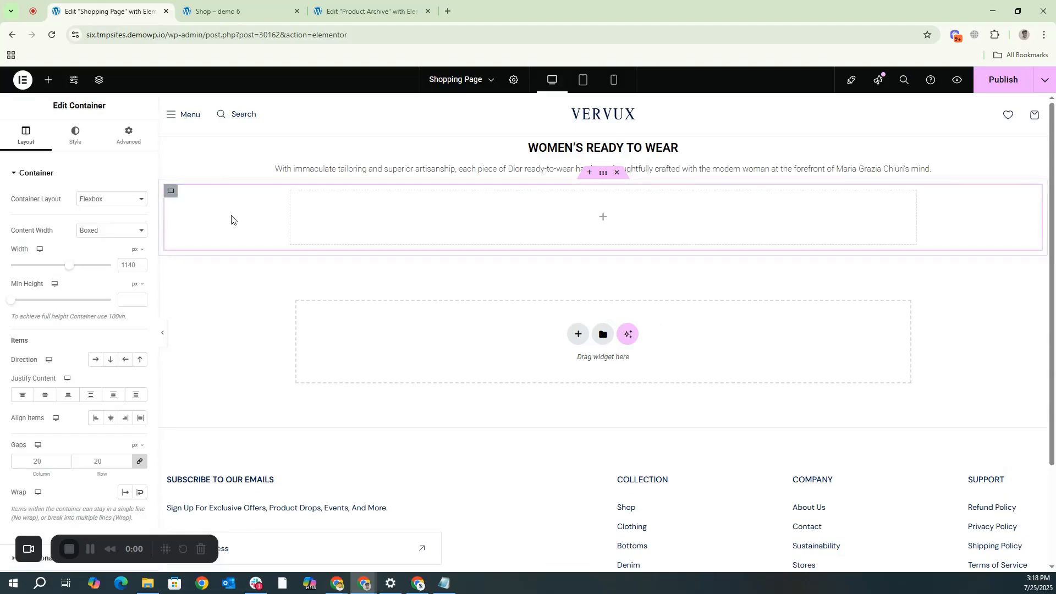
click(97, 231)
click(91, 255)
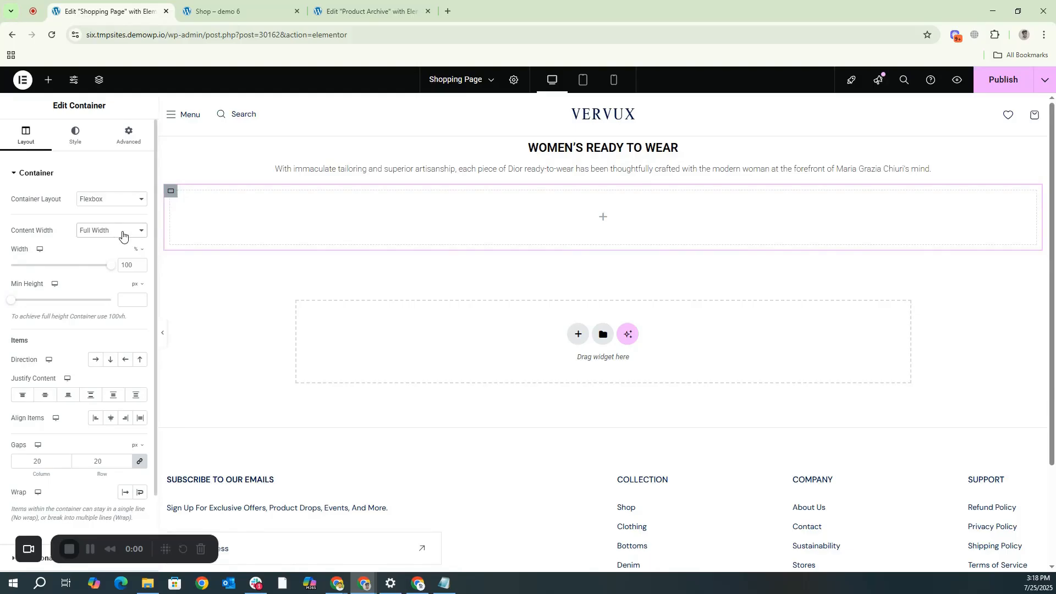
click(122, 236)
click(104, 244)
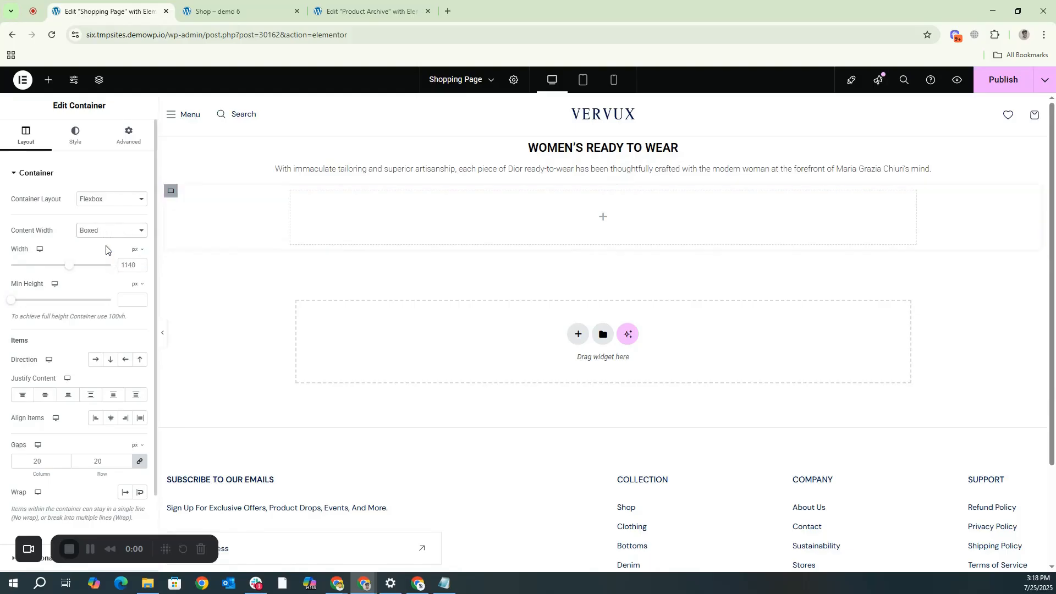
Duplicate the nested container to form two columns and add a Filter Form widget to the second one
right_click(363, 215)
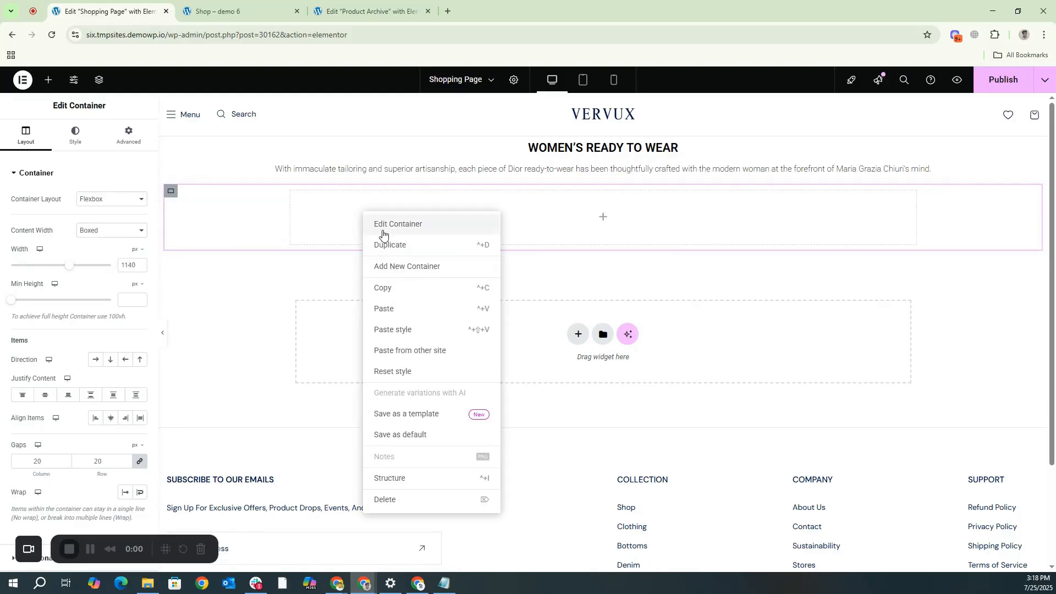
click(383, 244)
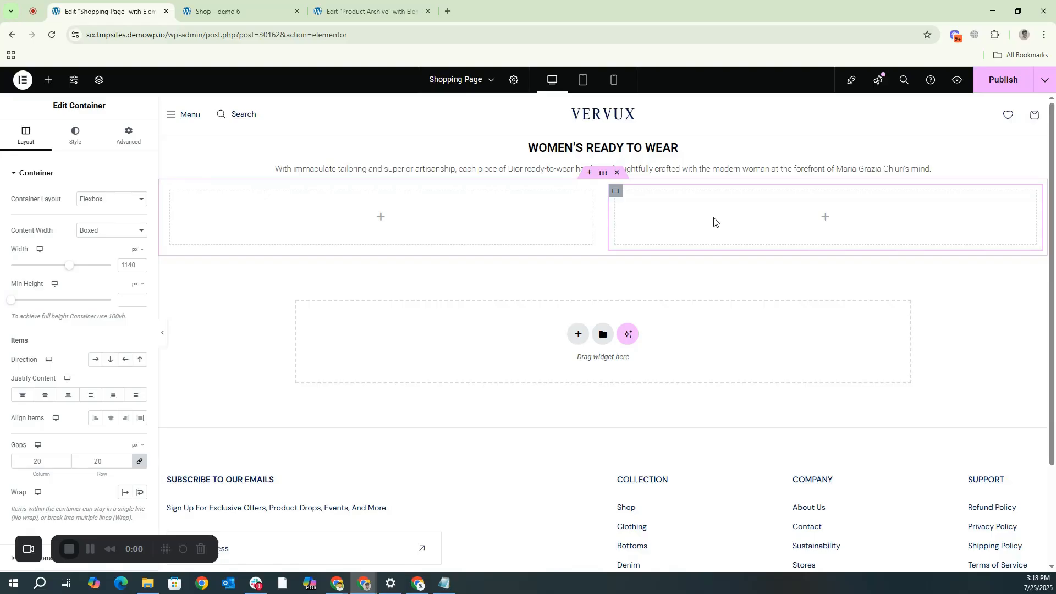
click(49, 81)
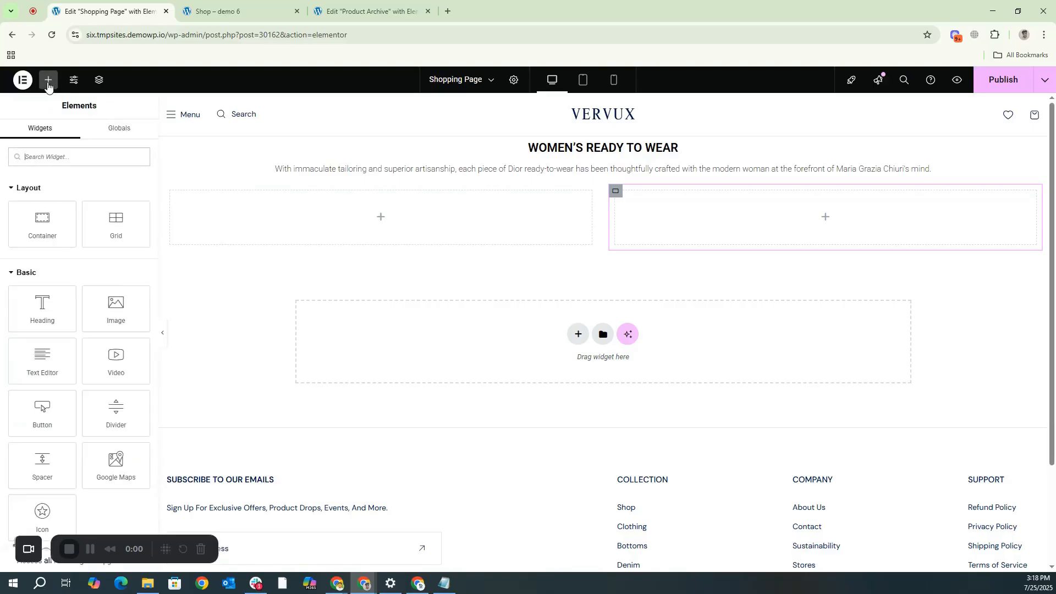
text(form)
drag(49, 214, 726, 231)
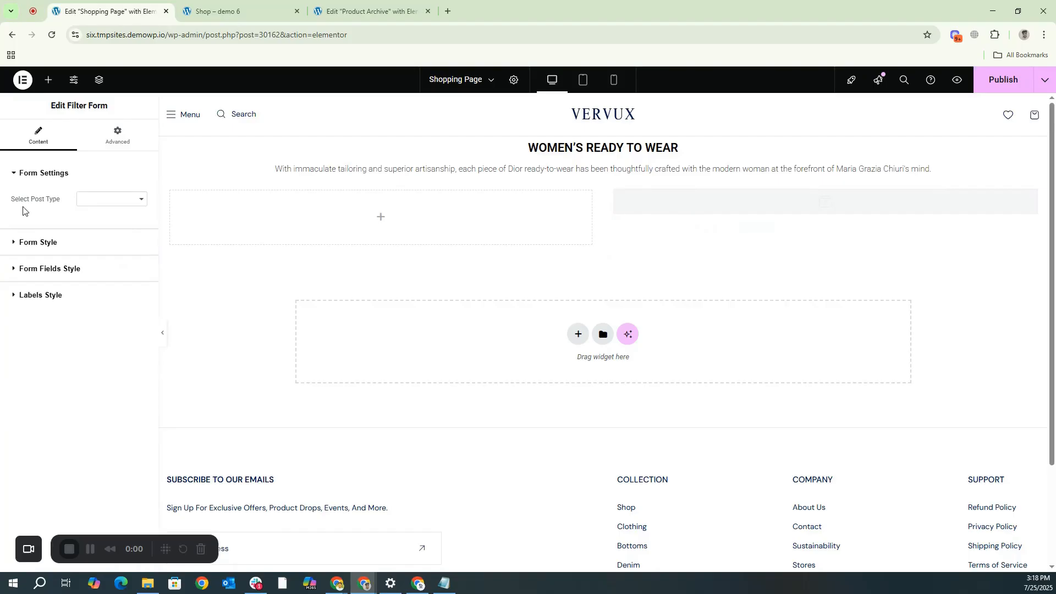
Set the Filter Form's post type to Products and review its form style and form fields style settings
click(97, 200)
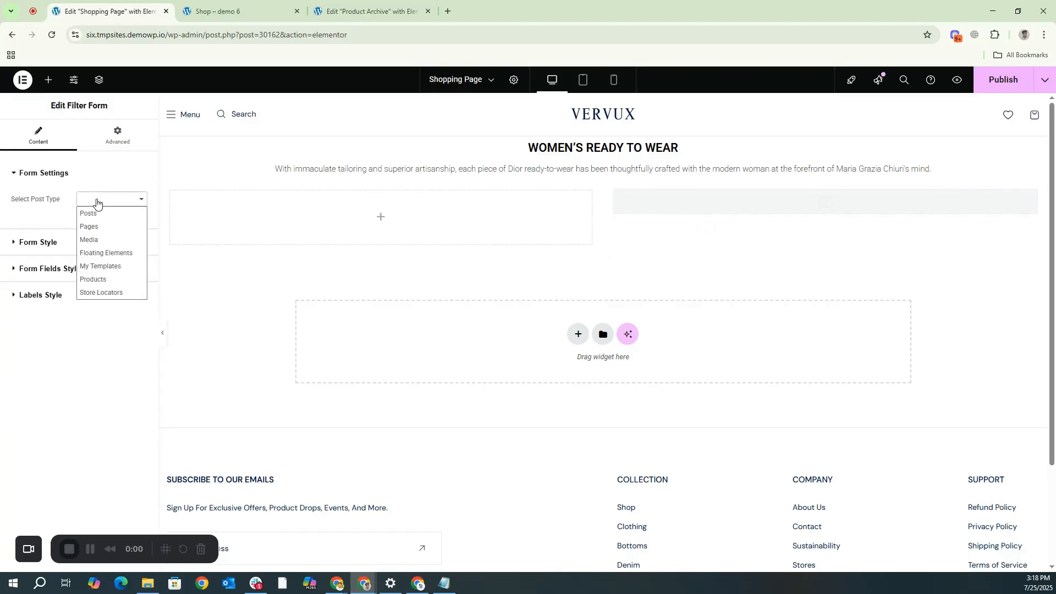
click(93, 281)
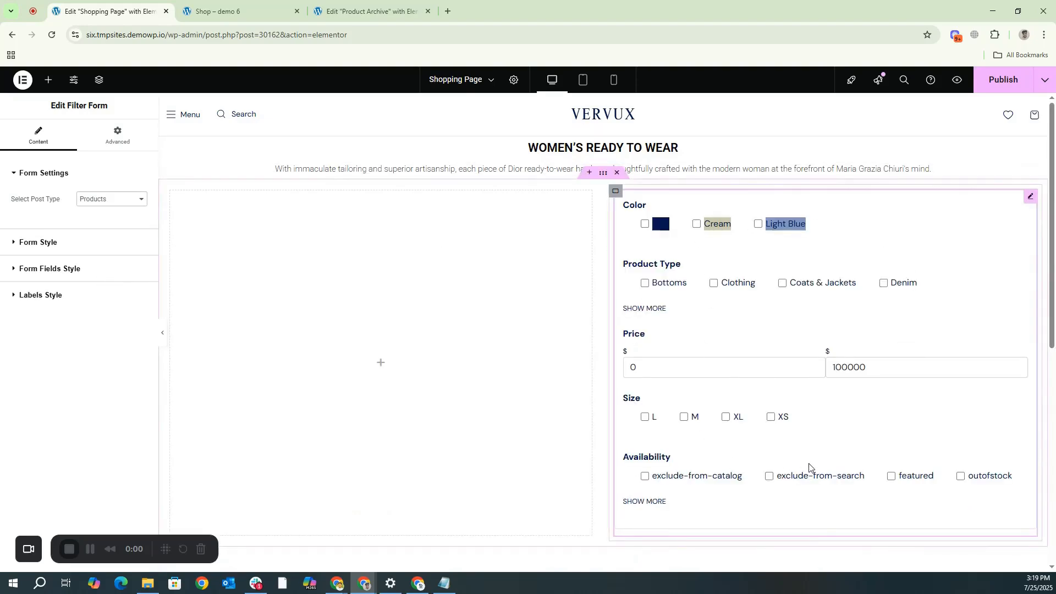
click(53, 243)
click(118, 253)
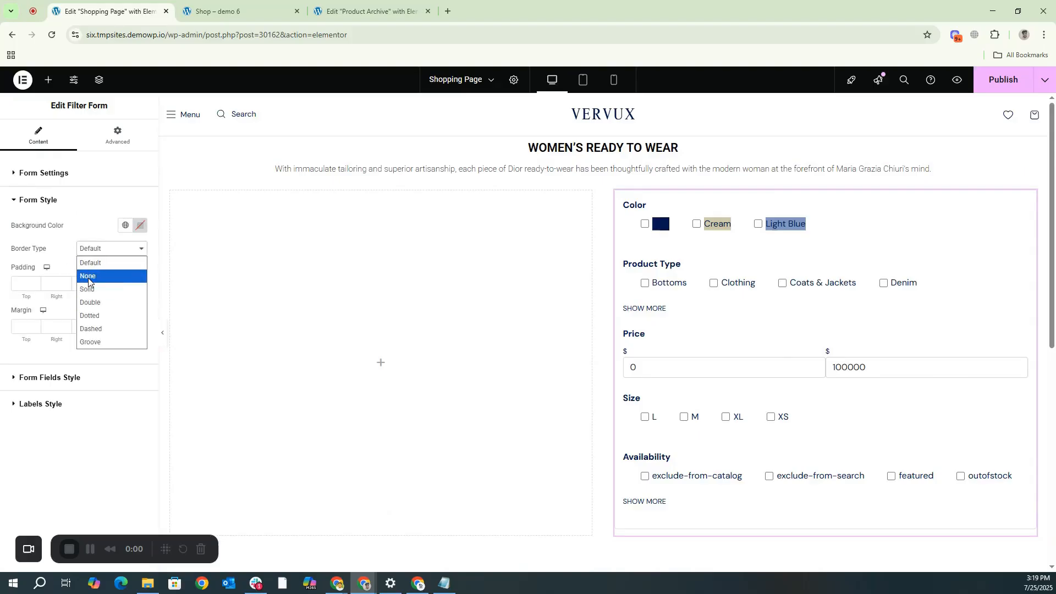
click(91, 230)
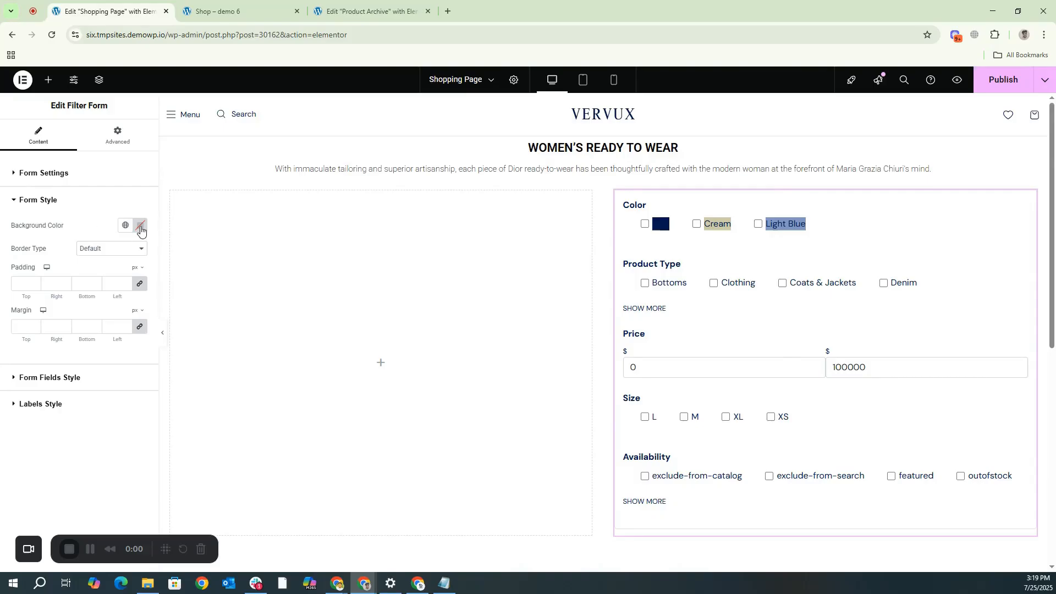
click(54, 378)
scroll(88, 296, down, 3)
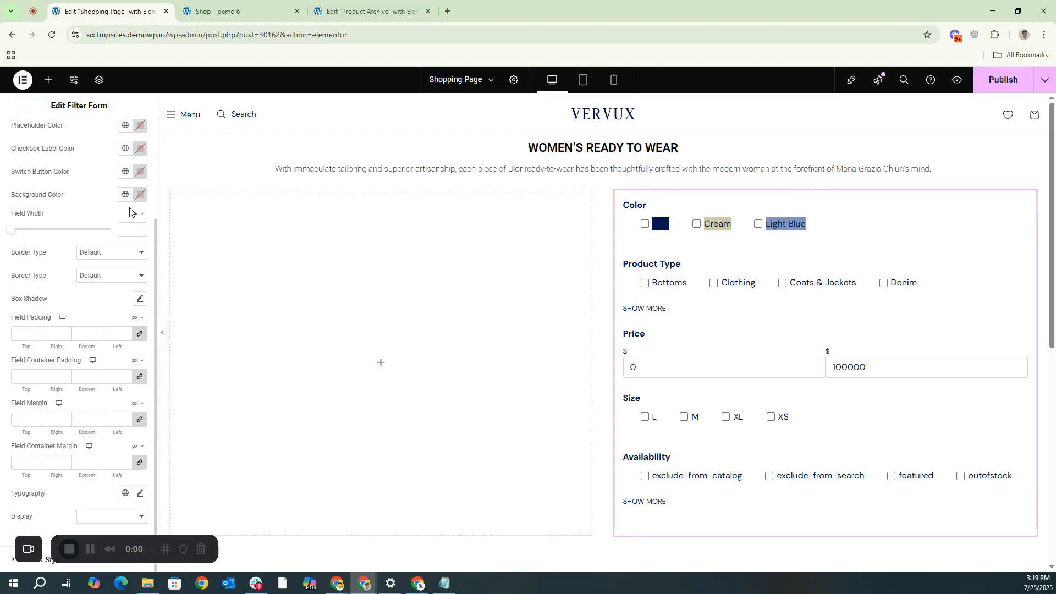
scroll(106, 323, up, 3)
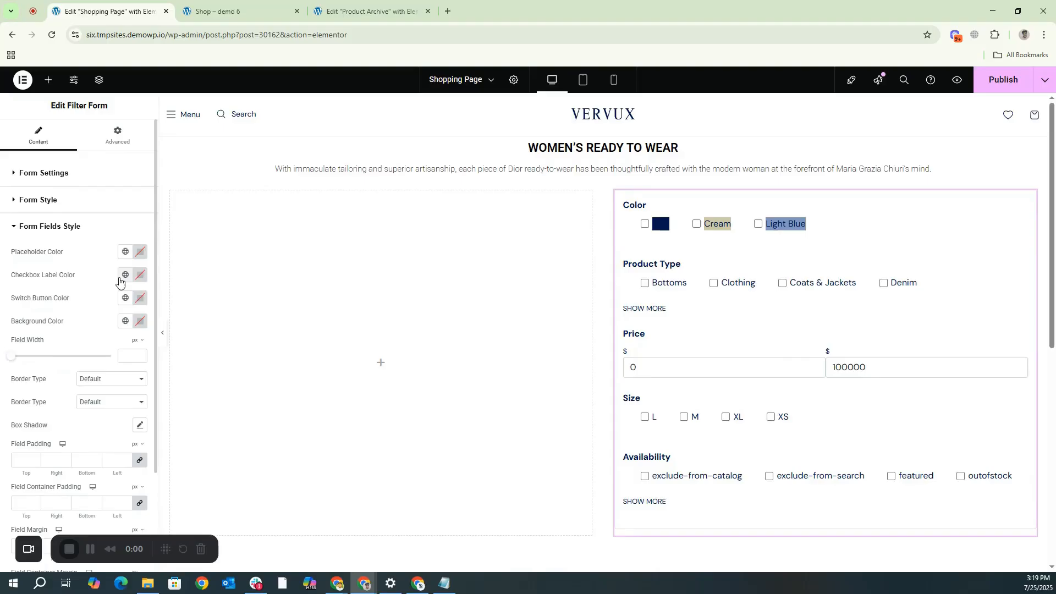
click(57, 226)
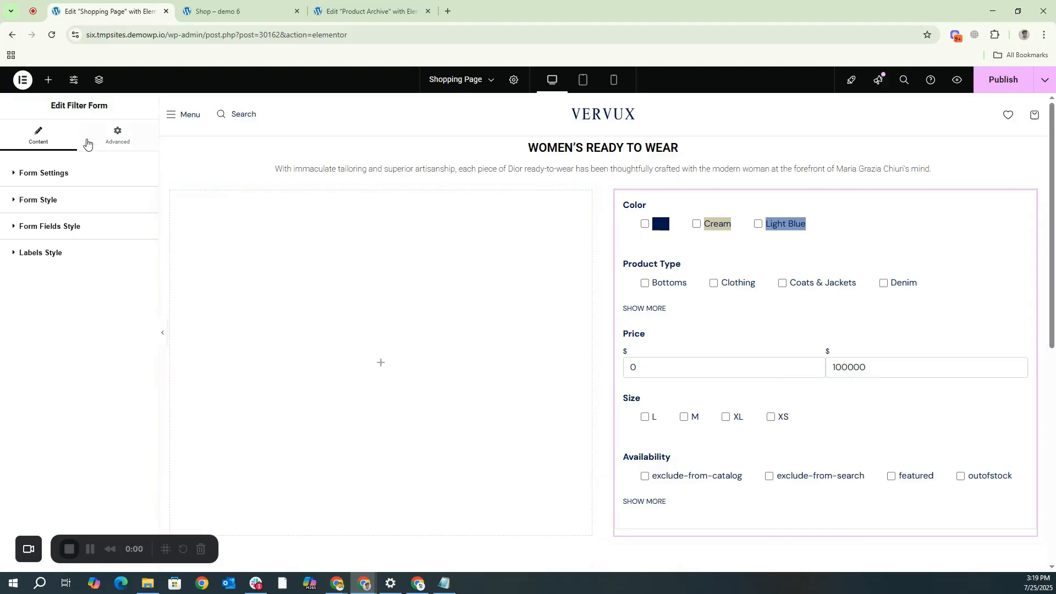
Add an Archive Posts Display widget to the empty first column and set its post type to Products
click(48, 82)
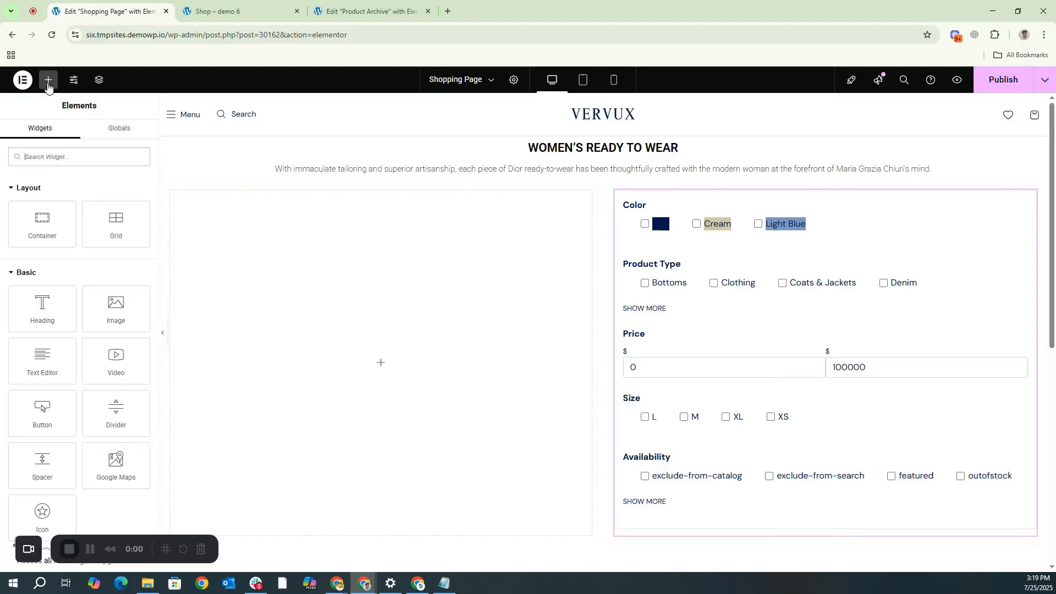
text(post)
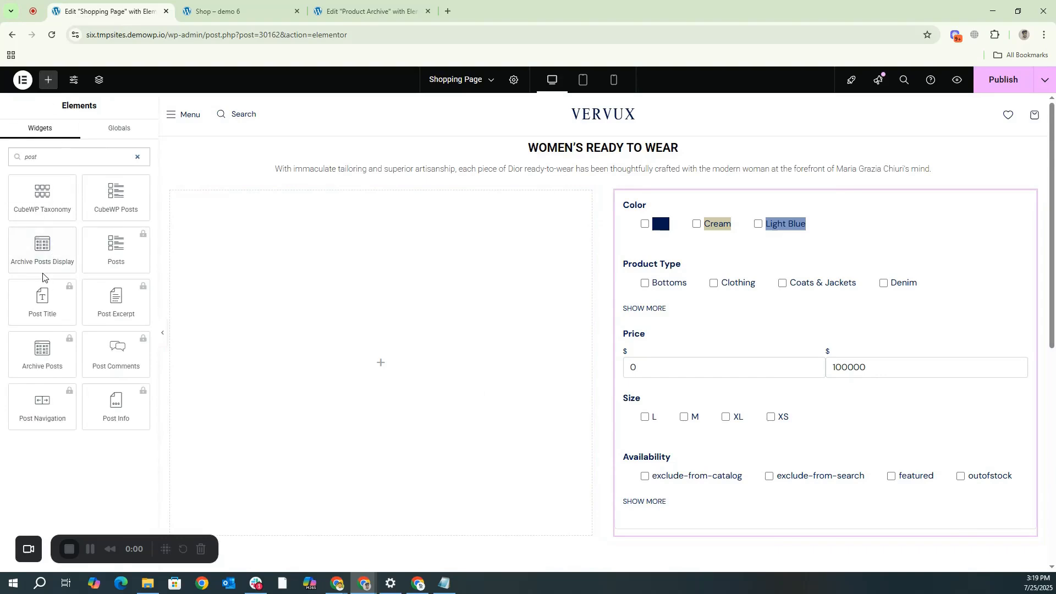
drag(39, 258, 352, 321)
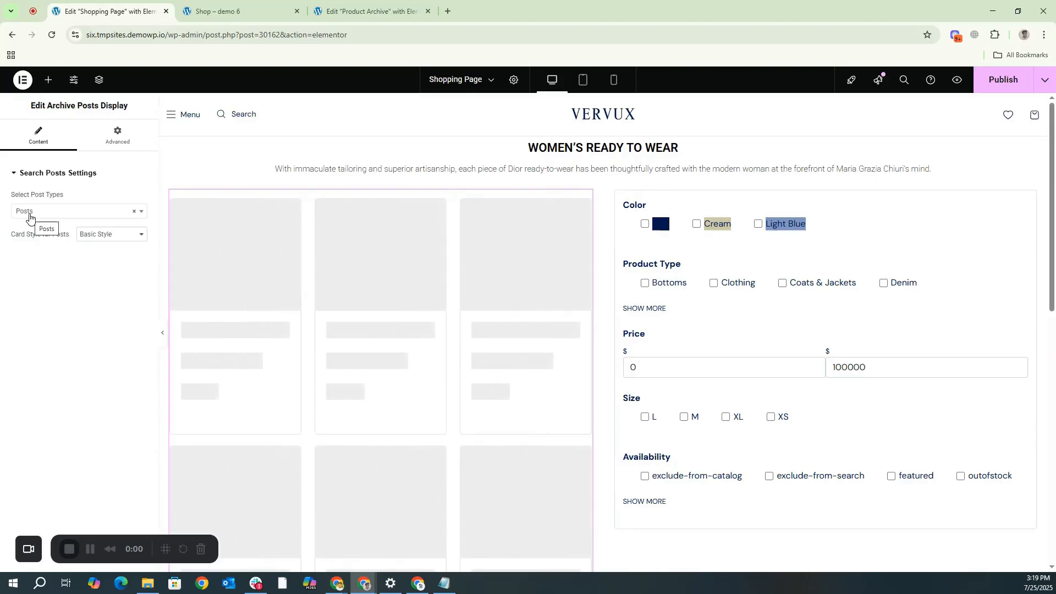
click(30, 216)
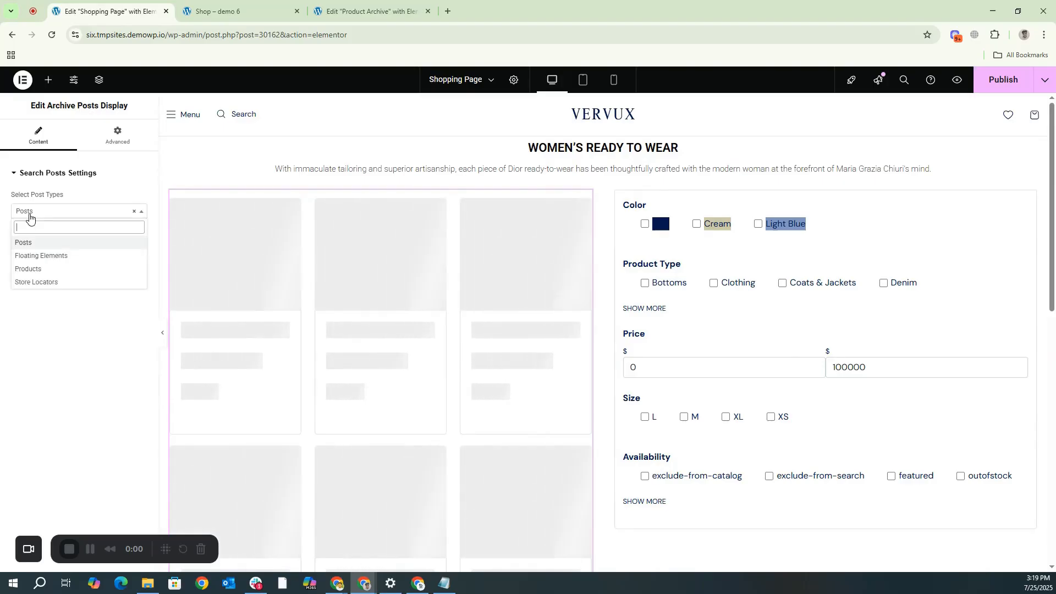
click(24, 269)
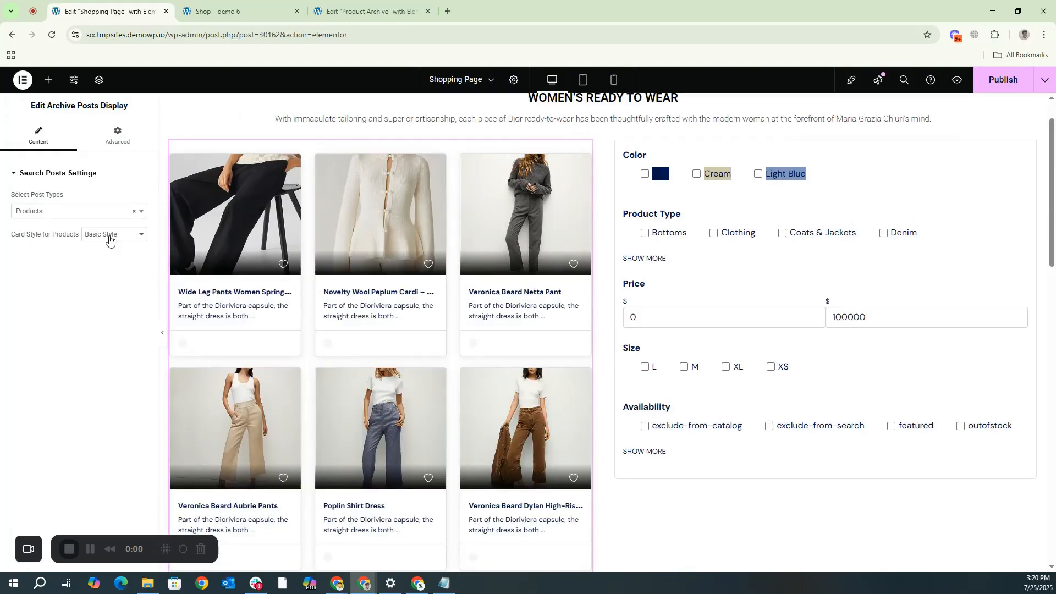
View CubeWP's Post Cards customizer in the WordPress admin, where card styles are made, and return to the template editor
click(223, 11)
click(8, 80)
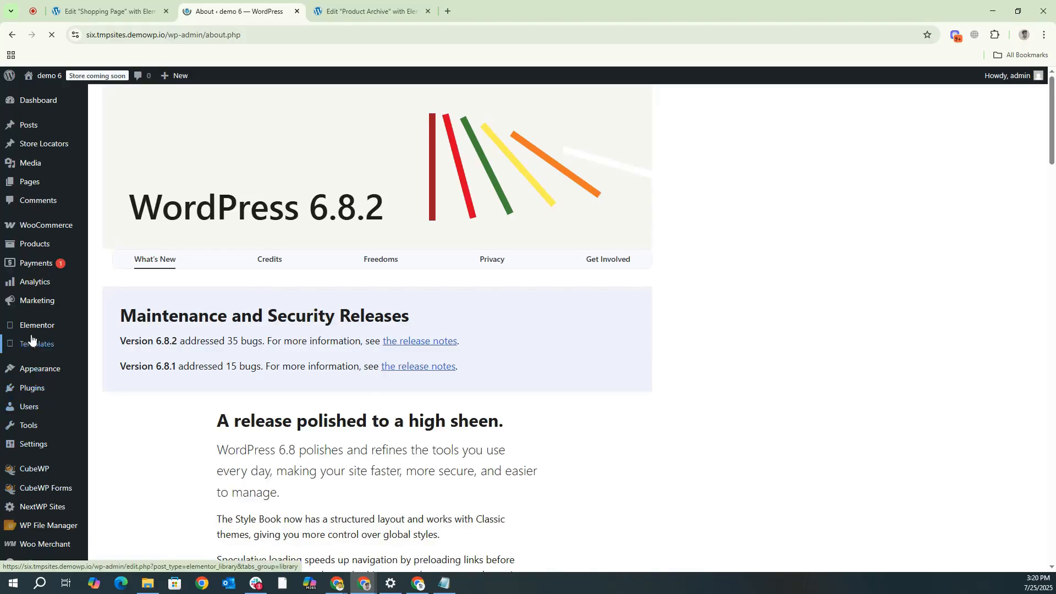
scroll(30, 352, down, 2)
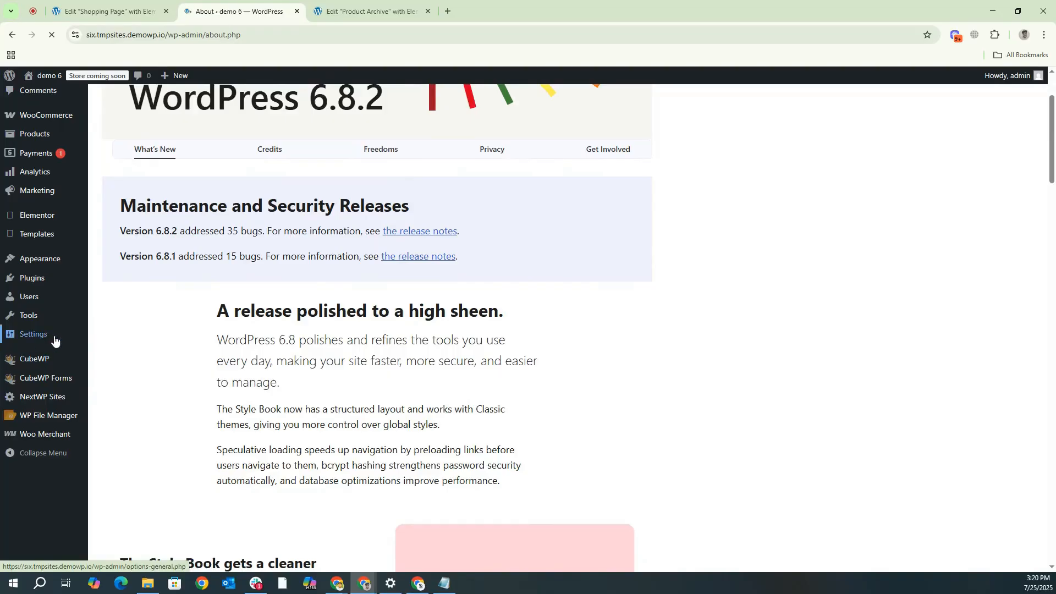
scroll(28, 346, up, 1)
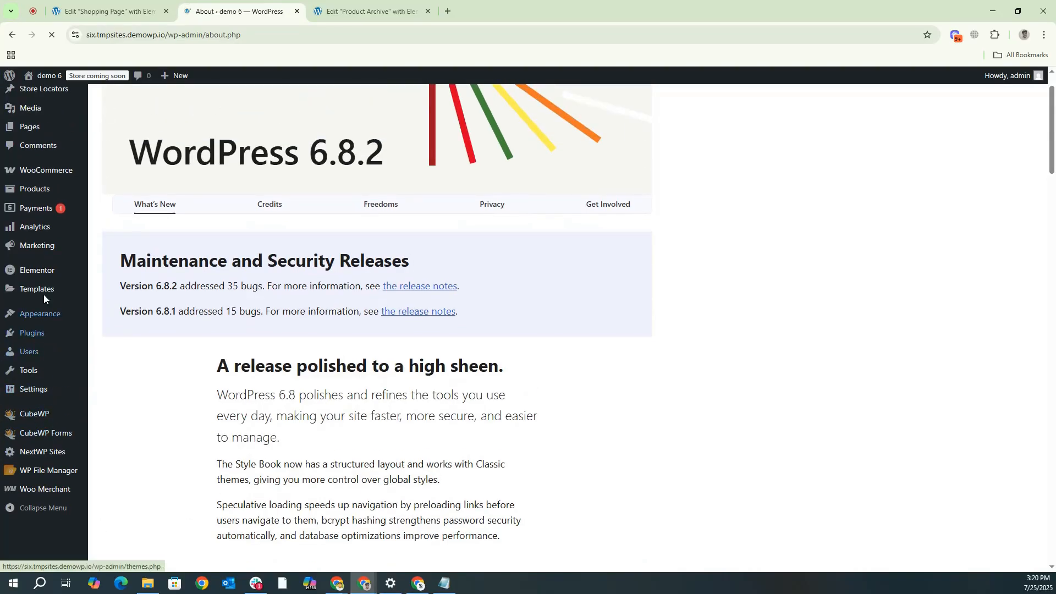
scroll(46, 418, up, 1)
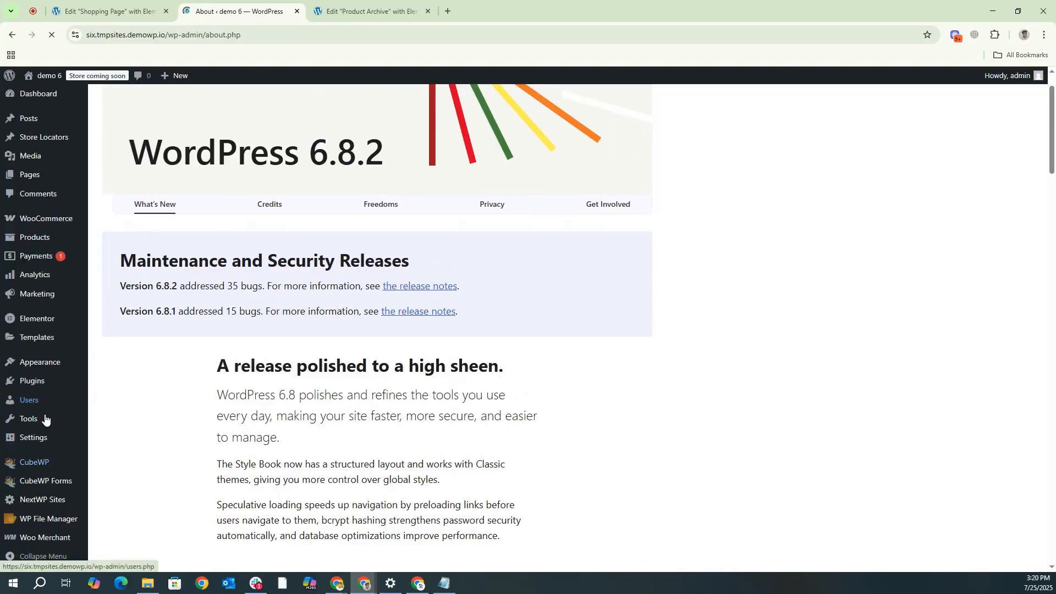
mouse_move(36, 463)
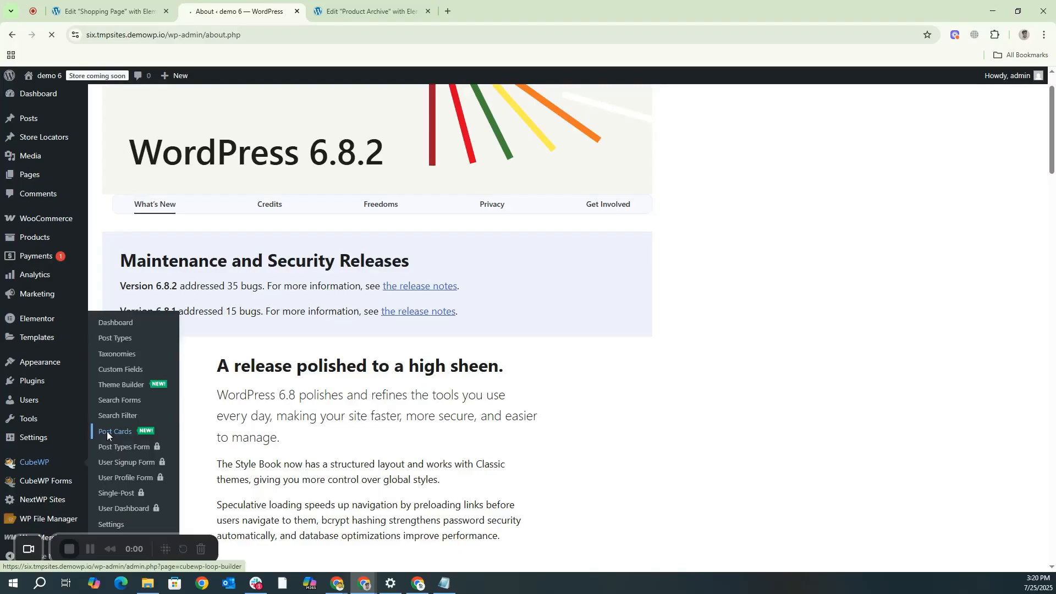
click(106, 431)
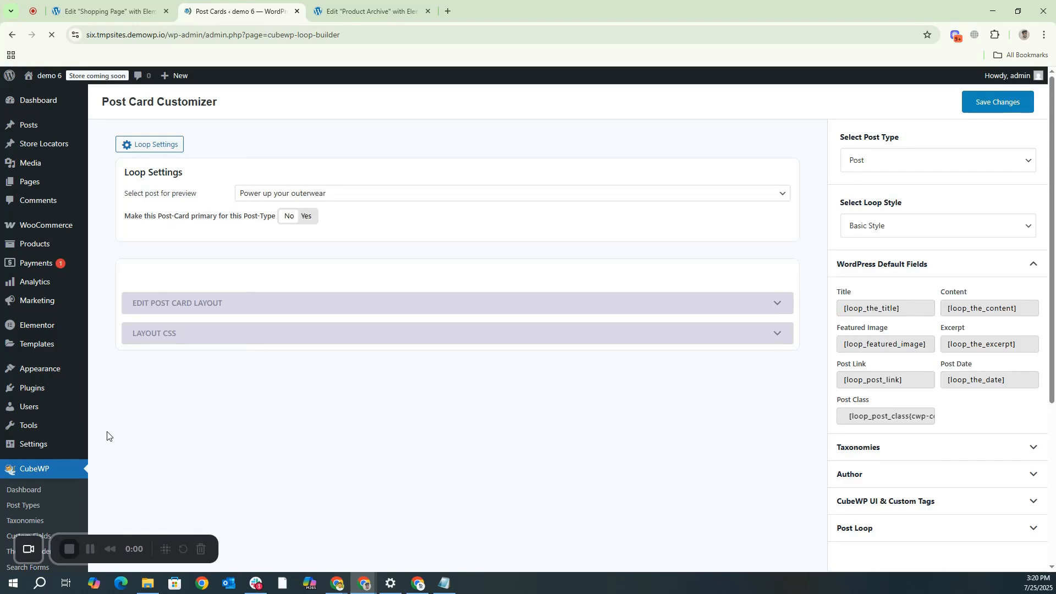
click(110, 11)
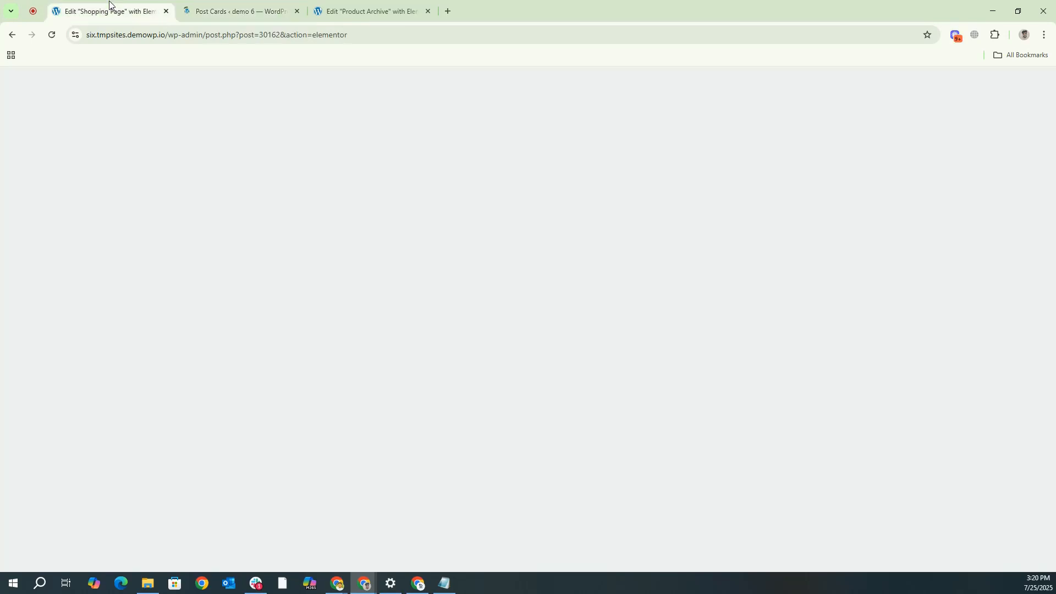
Set the card style for products to fashion-v3-card-1 and widen the product grid column, narrowing the filter column beside it
click(120, 237)
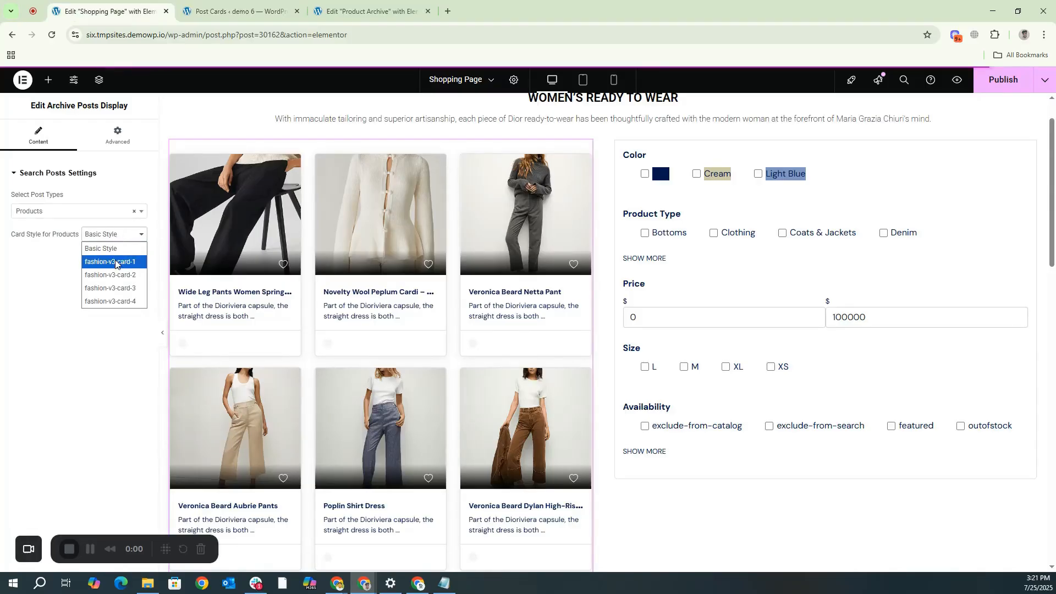
click(116, 263)
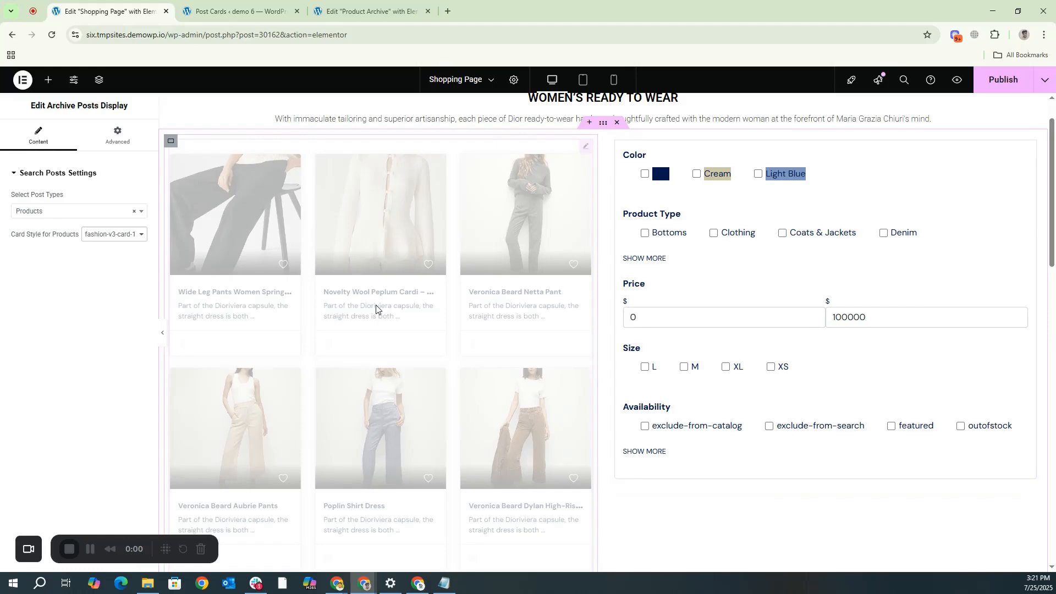
drag(596, 297, 872, 224)
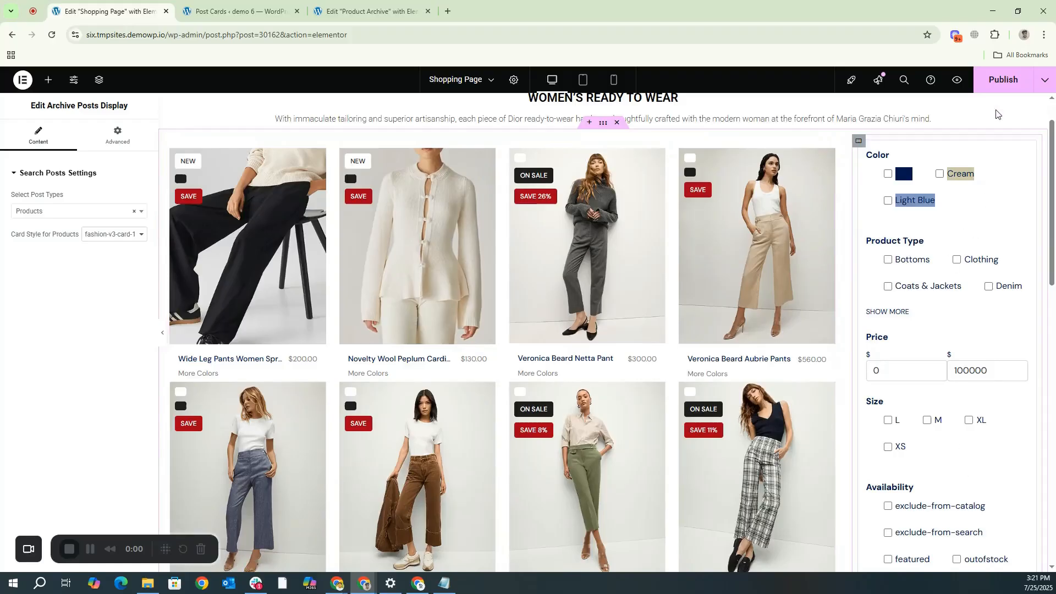
Publish the Shopping Page template and open the live site's shop page listing all products in a new tab
click(1006, 87)
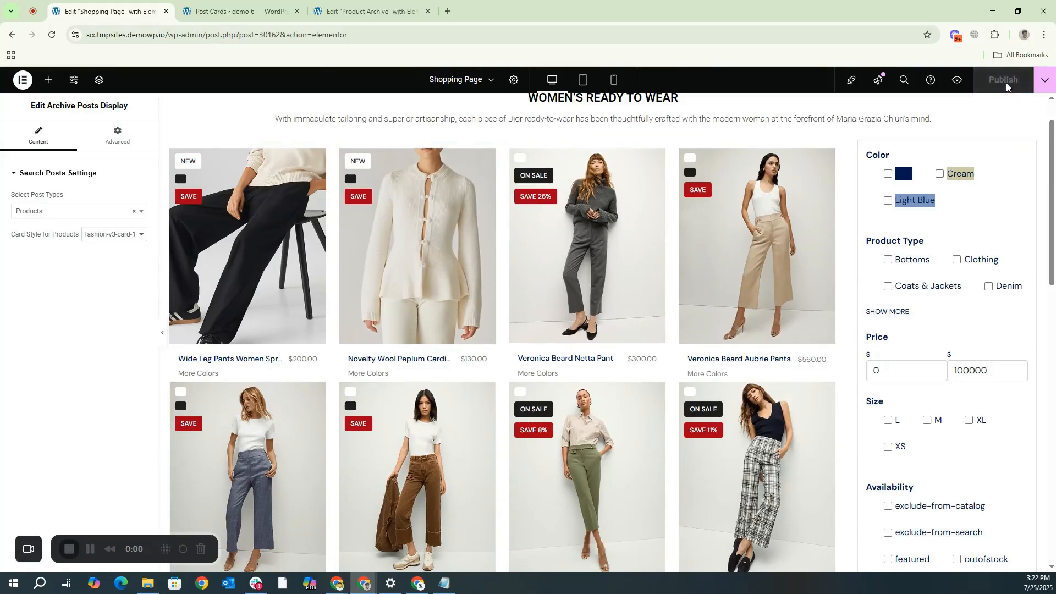
click(213, 14)
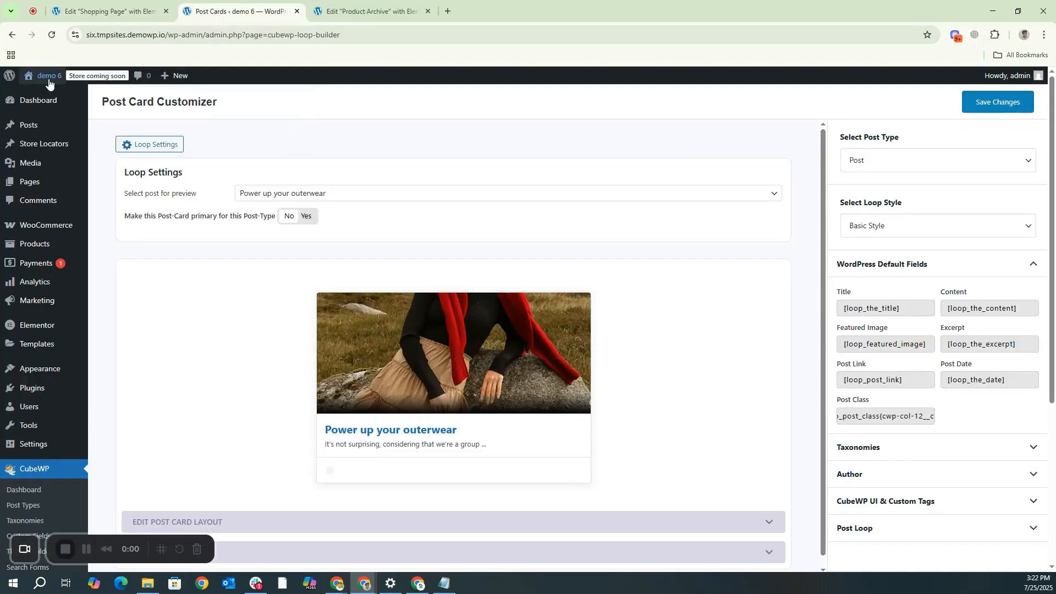
mouse_move(47, 77)
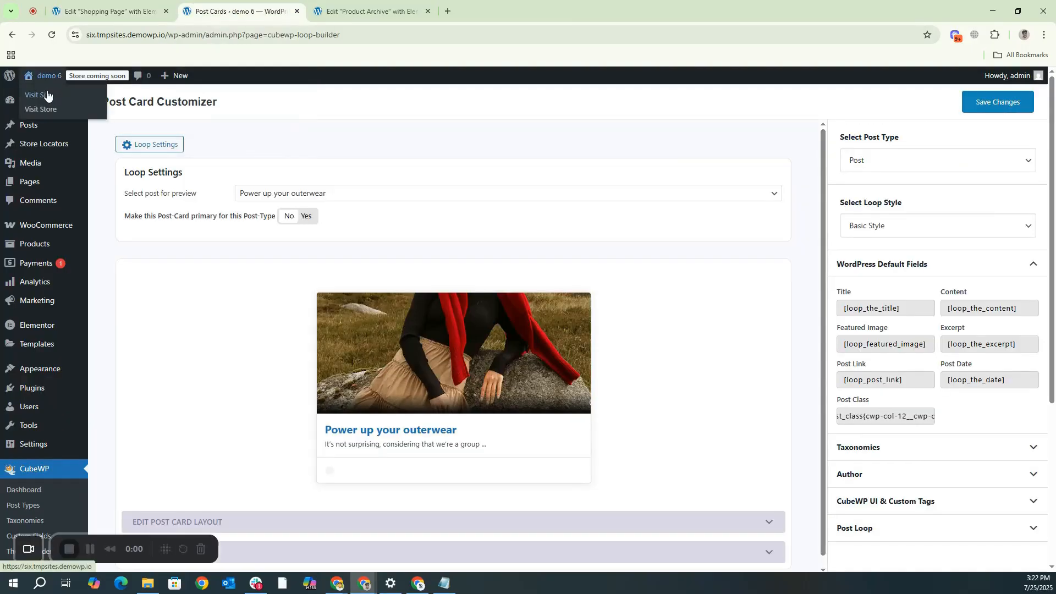
middle_click(48, 95)
click(354, 4)
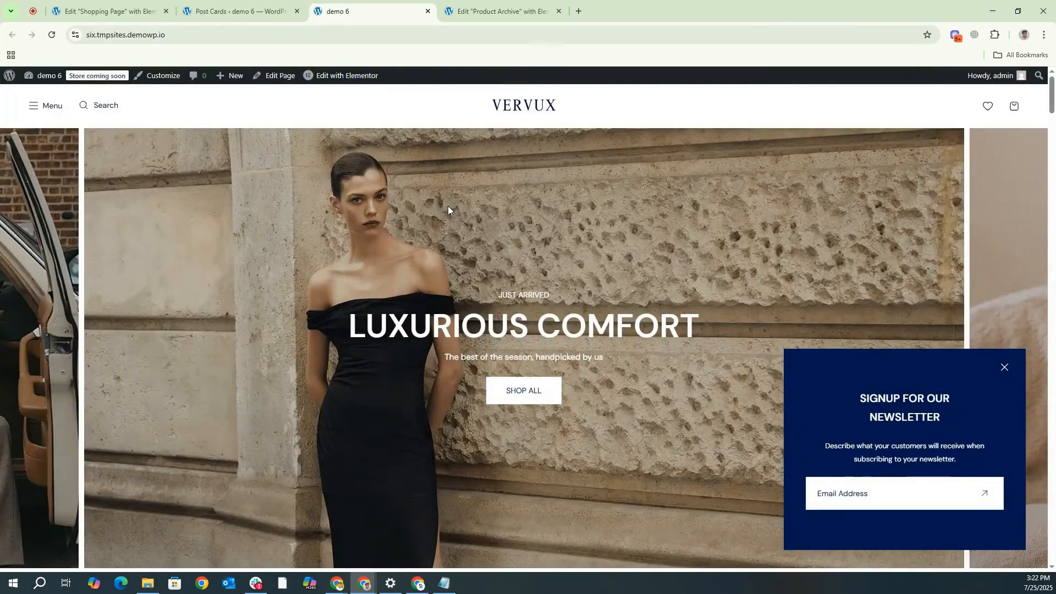
click(448, 205)
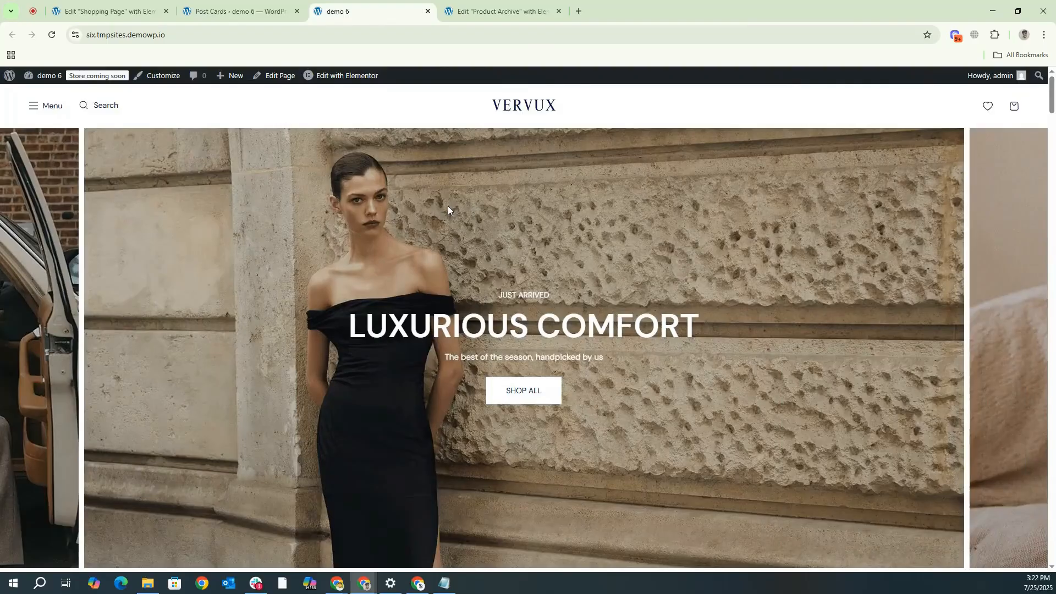
click(100, 104)
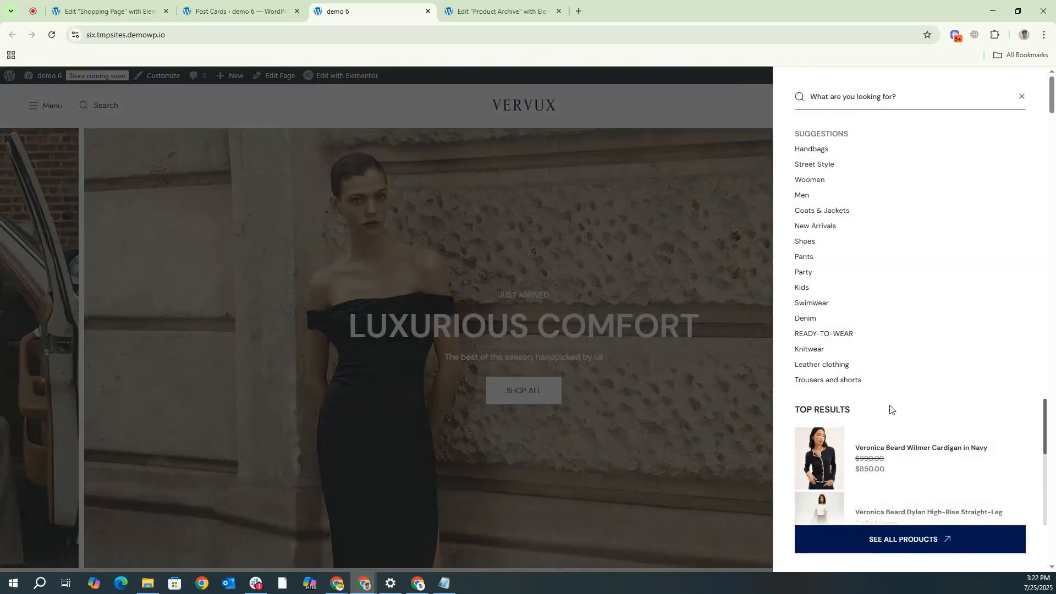
click(869, 543)
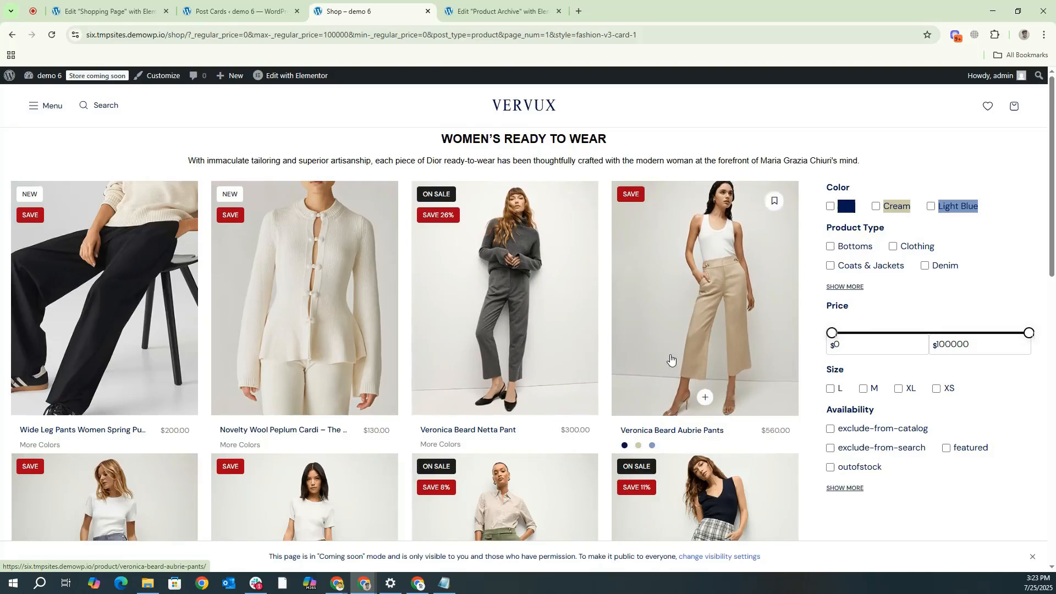
Examine the live shop page's heading, description, product grid and filter form down to the footer, and return to the template editor
scroll(670, 358, down, 4)
scroll(670, 358, down, 2)
scroll(671, 355, up, 5)
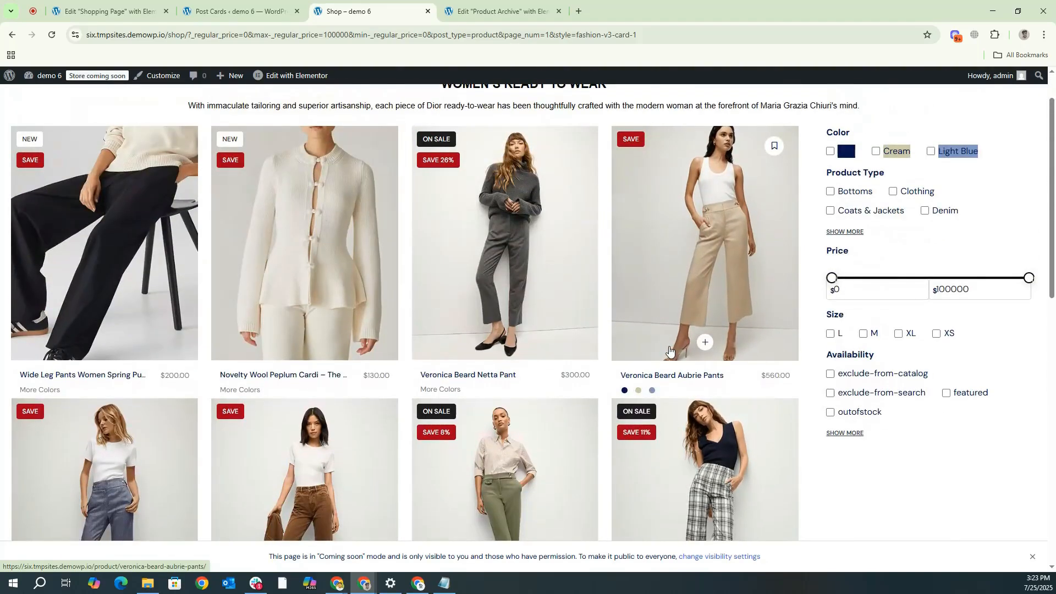
scroll(669, 351, up, 1)
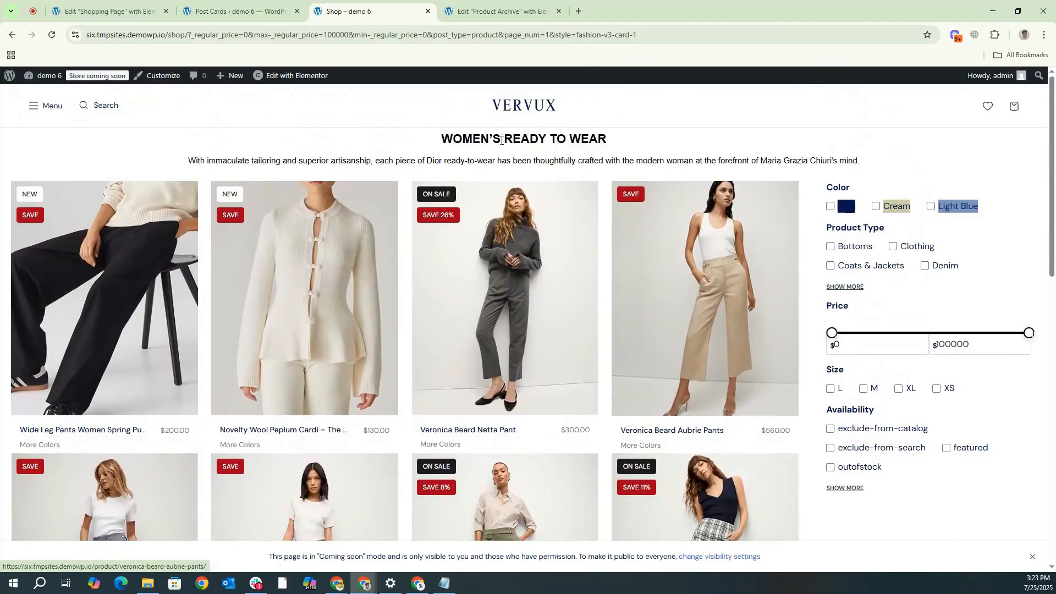
drag(411, 144, 744, 169)
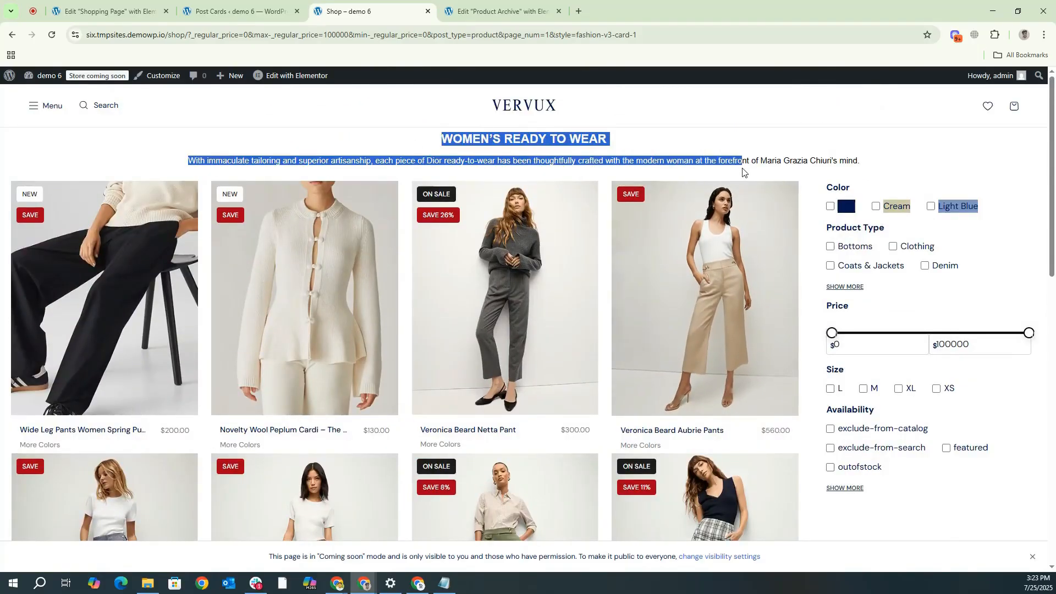
scroll(742, 170, down, 7)
scroll(468, 462, down, 6)
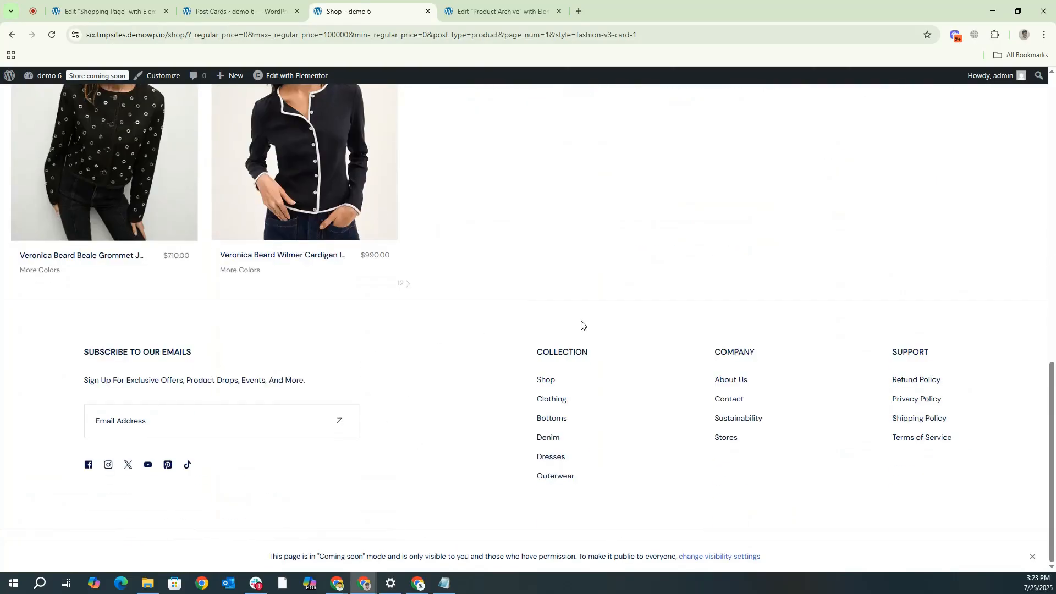
scroll(589, 328, up, 3)
scroll(589, 328, up, 10)
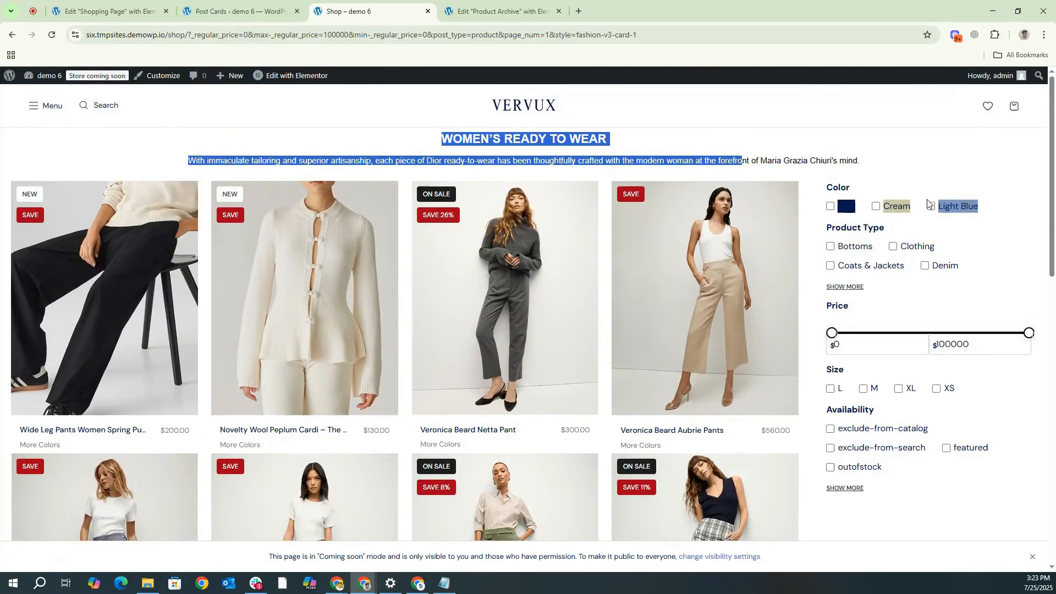
click(110, 11)
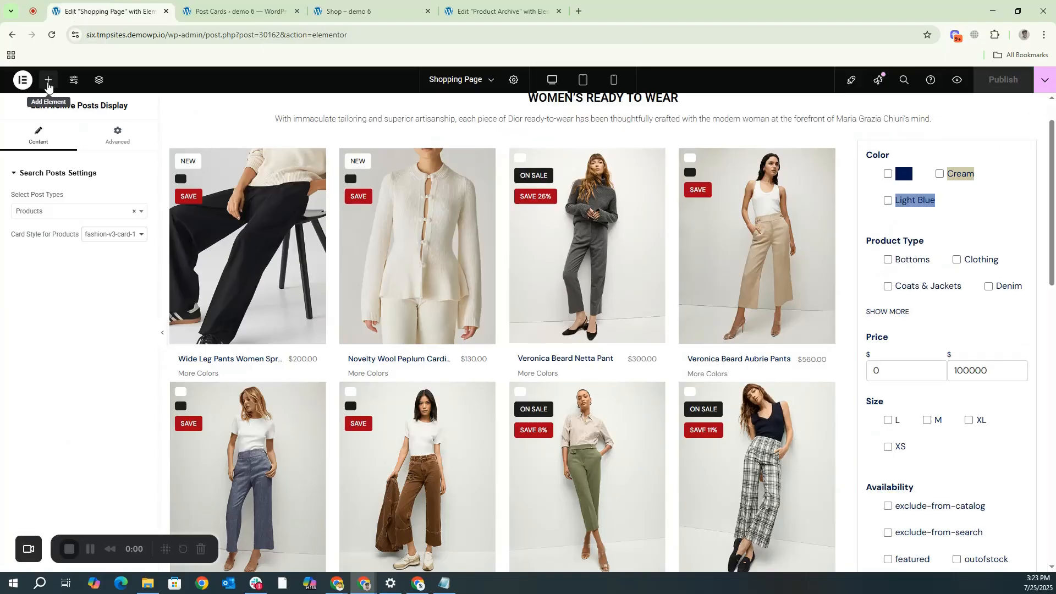
Find the sorting widget and place the Sorting Fields Display above the filter form in the column beside the product grid
click(48, 80)
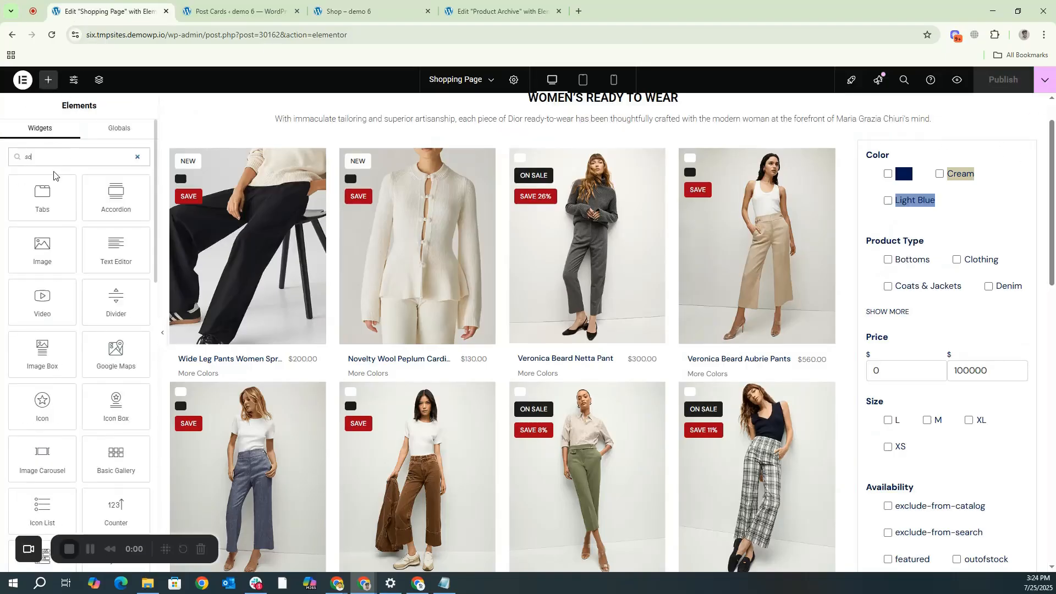
text(sort)
drag(114, 201, 951, 172)
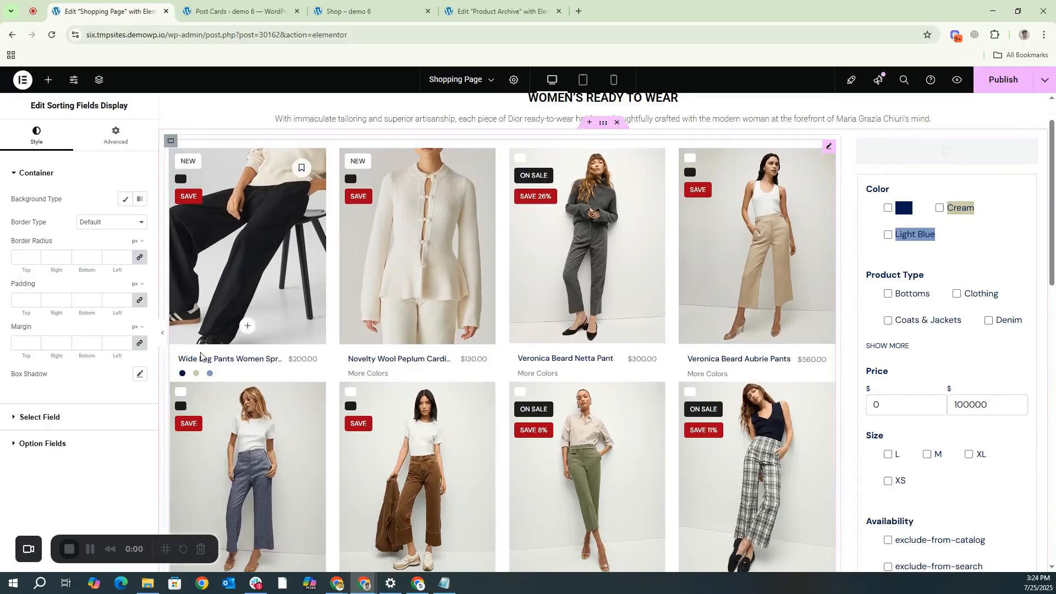
Examine the sorting widget's Select Field and Option Fields style settings and the choices in its sort dropdown
click(55, 419)
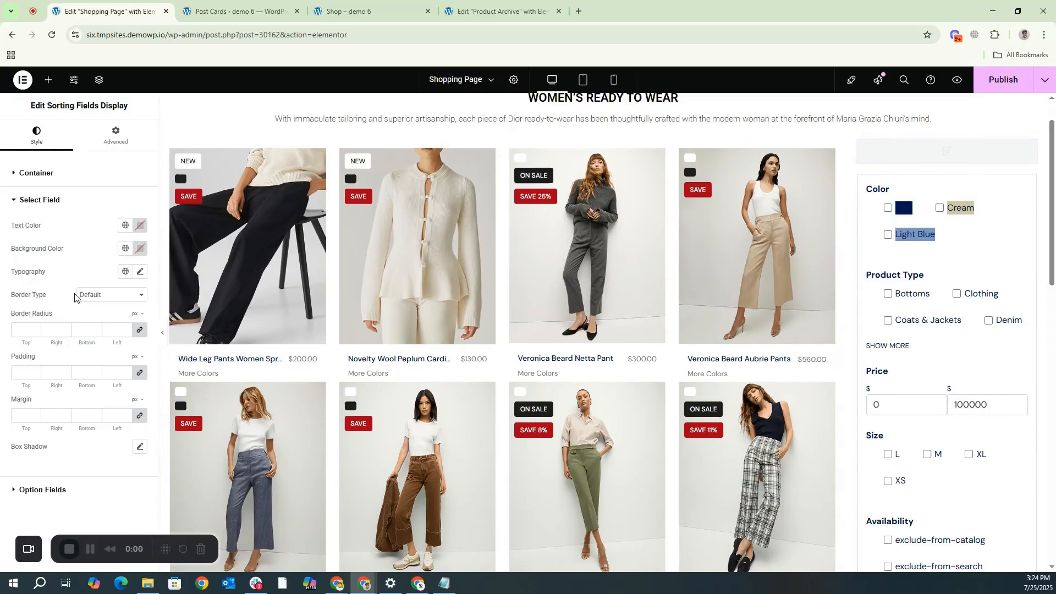
click(41, 491)
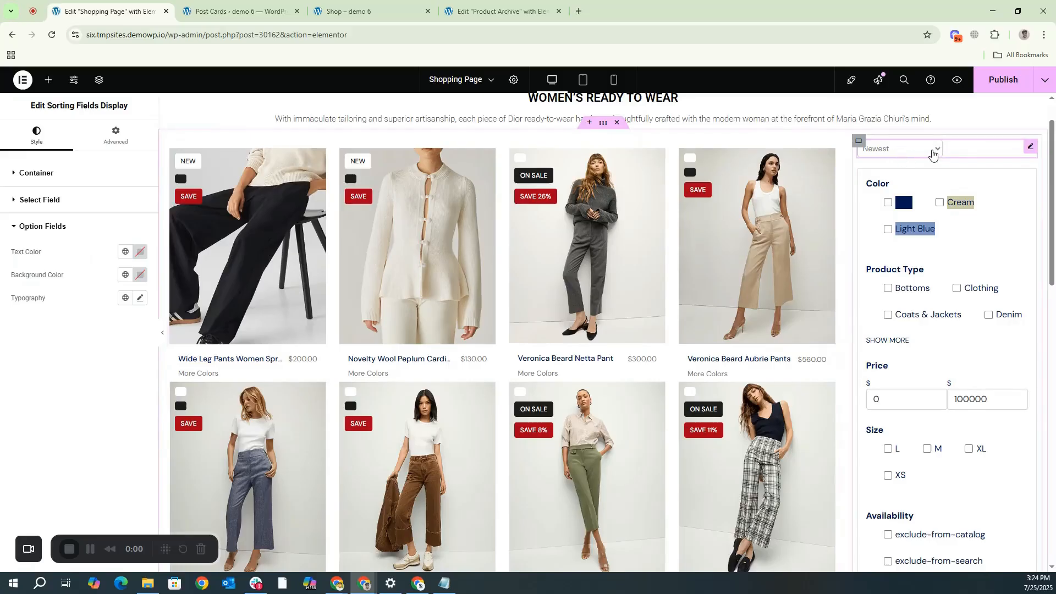
click(937, 153)
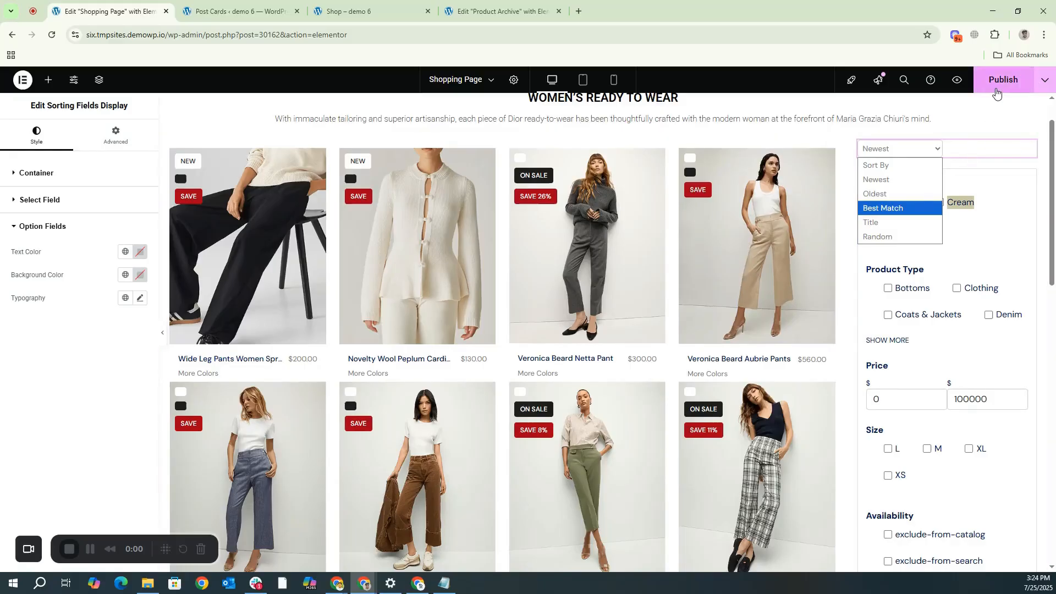
Publish the updated Shopping Page template and reload the live shop page to load the sorting field
click(996, 90)
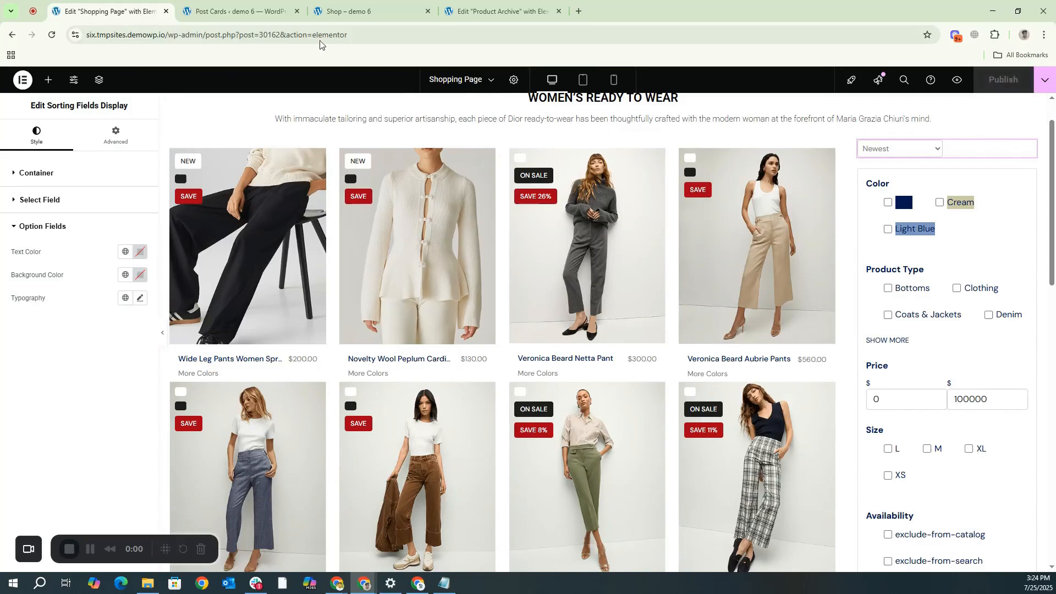
click(364, 5)
click(52, 35)
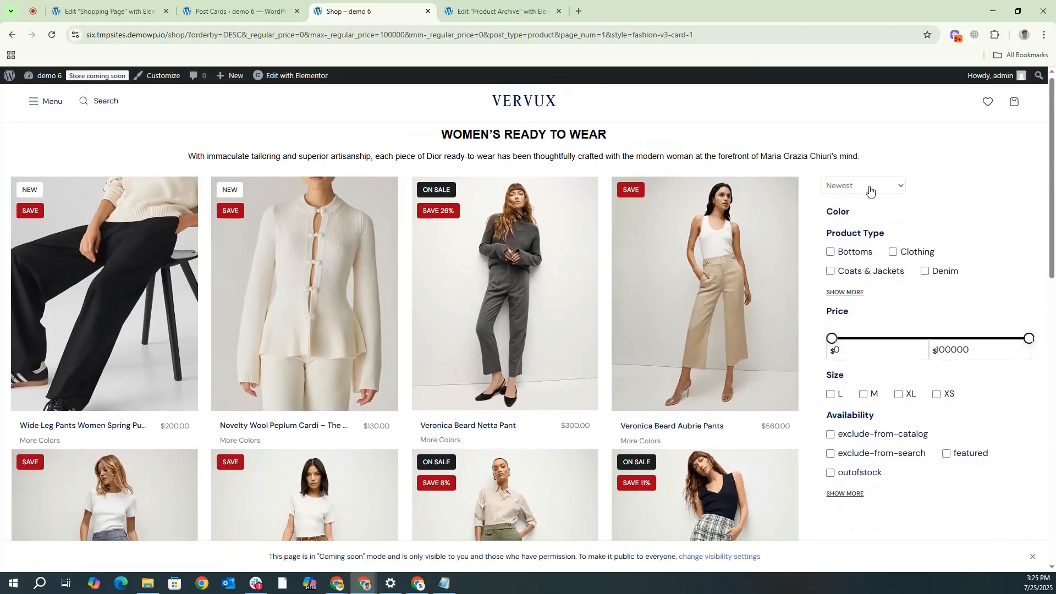
Test the live shop page's sorting by ordering the products by Title and back by Newest, and check the product grid
click(869, 189)
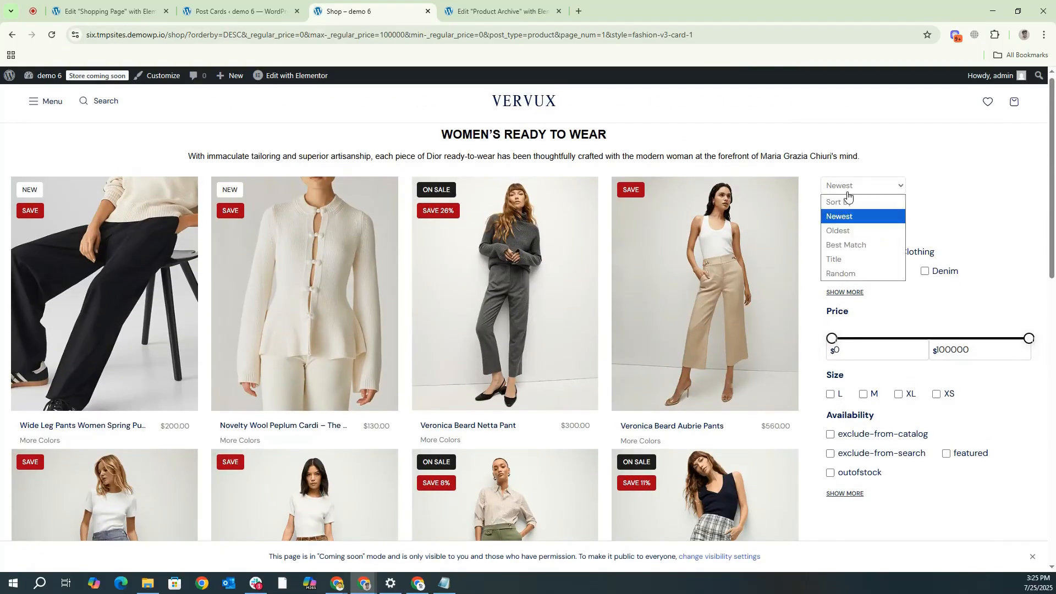
click(848, 259)
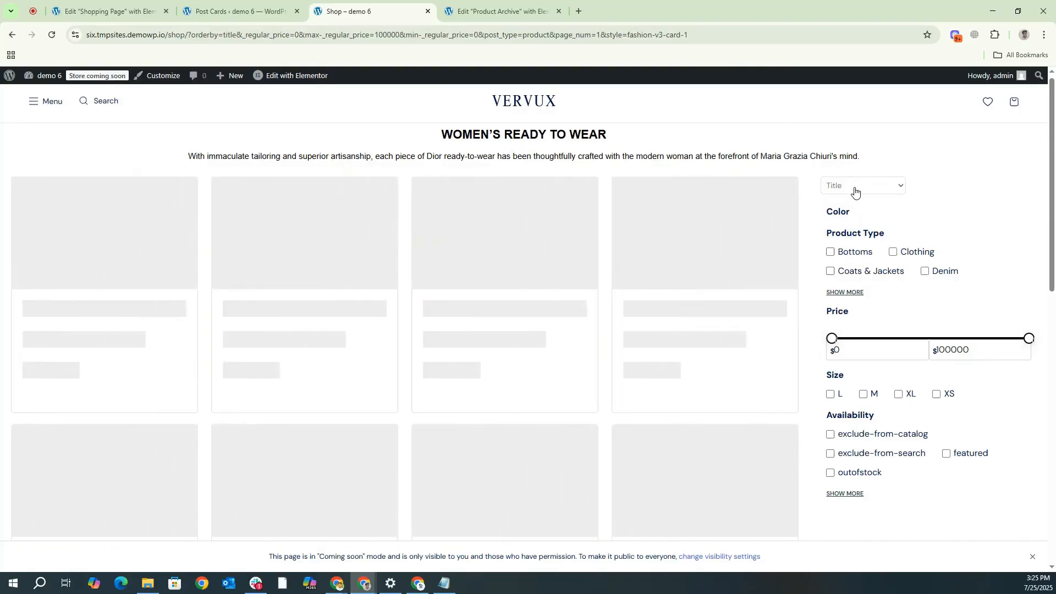
click(856, 187)
click(849, 217)
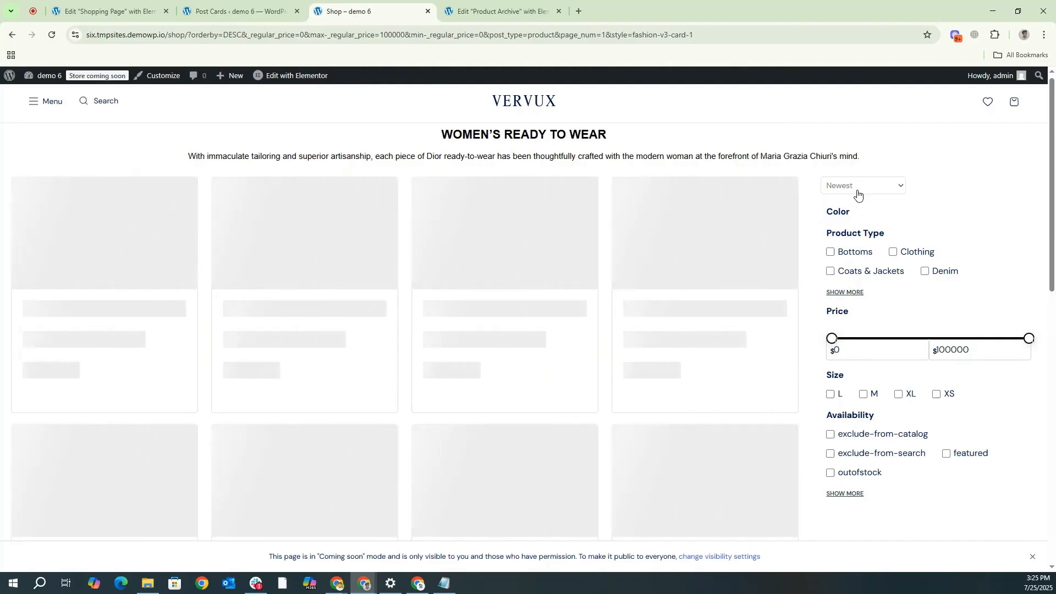
scroll(857, 193, down, 1)
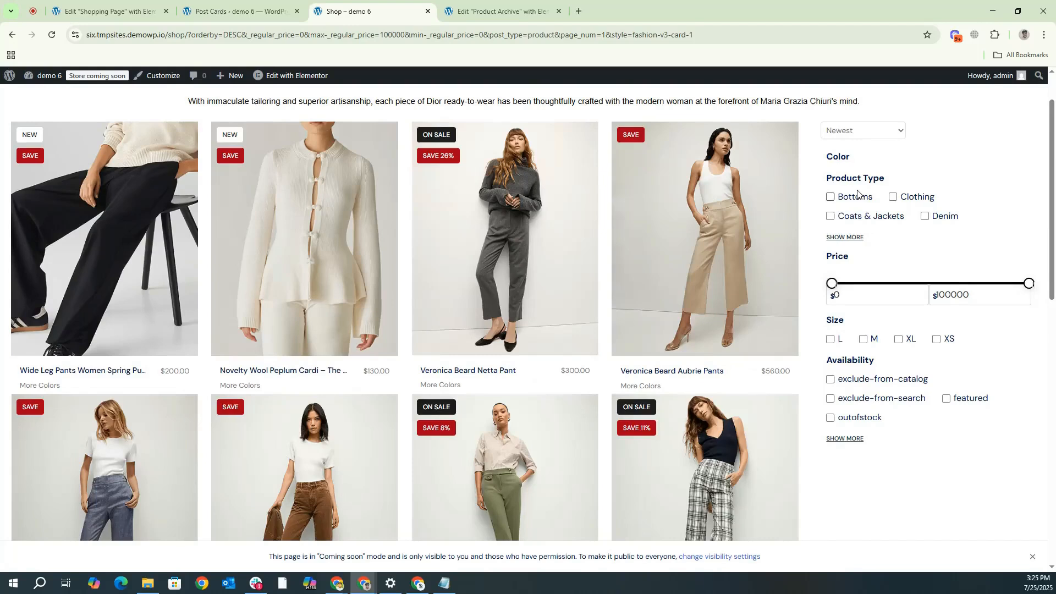
scroll(857, 192, up, 1)
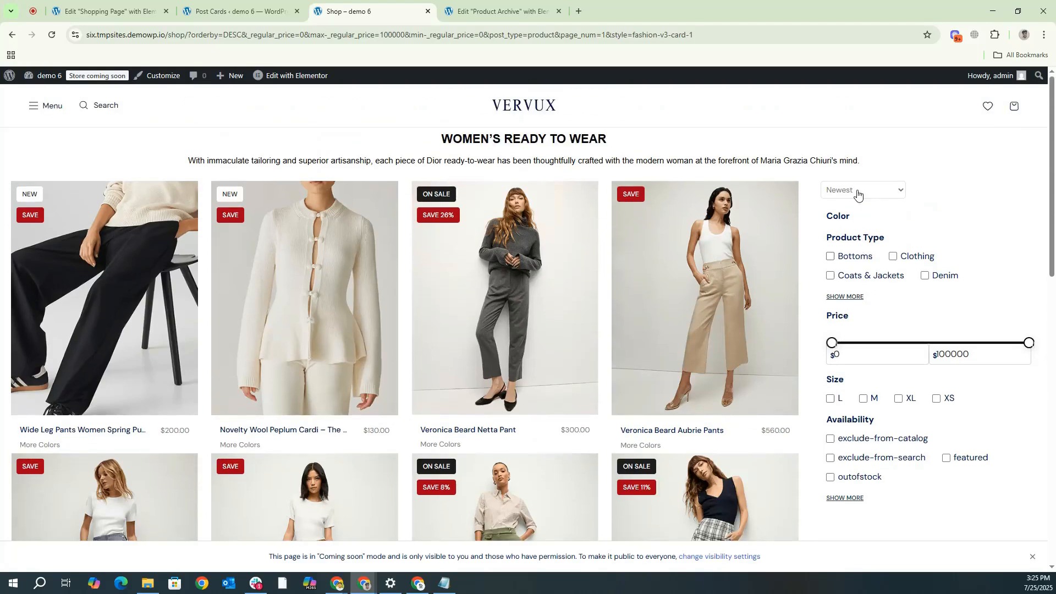